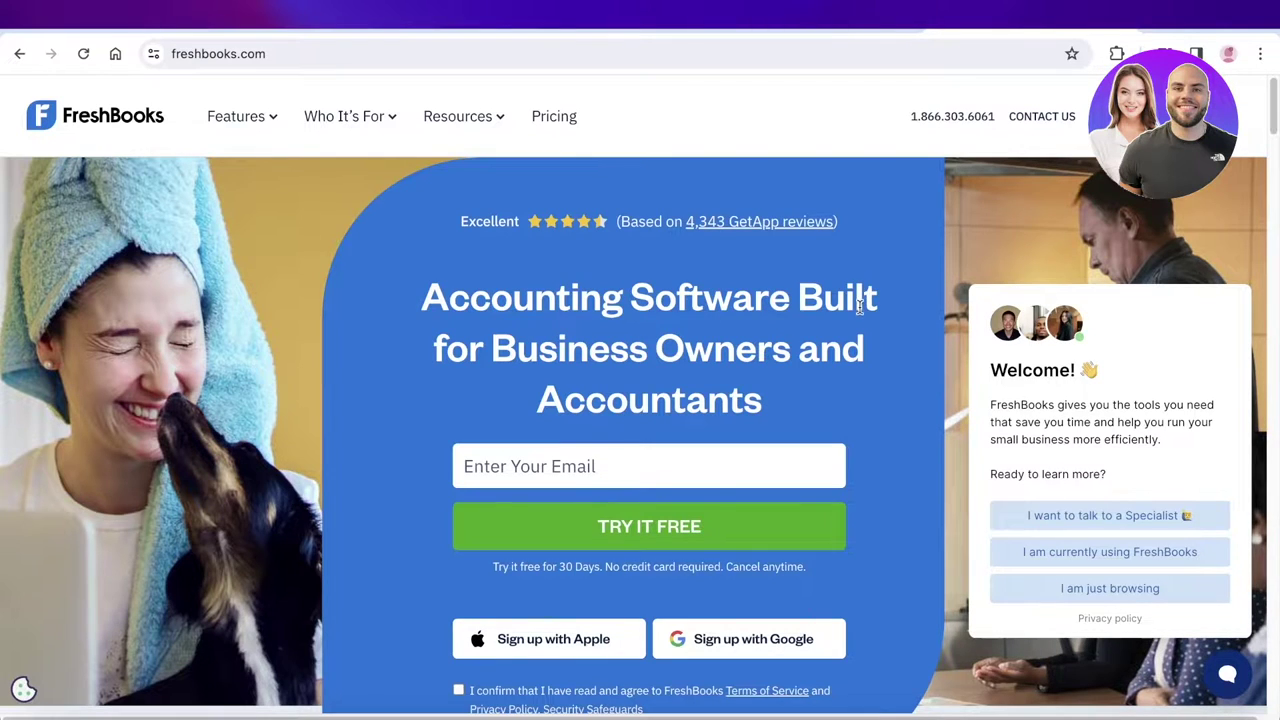
Step: Look over the FreshBooks homepage, including its sign-up options, accounting features section and the business types it serves
scroll(830, 290, "down", 3)
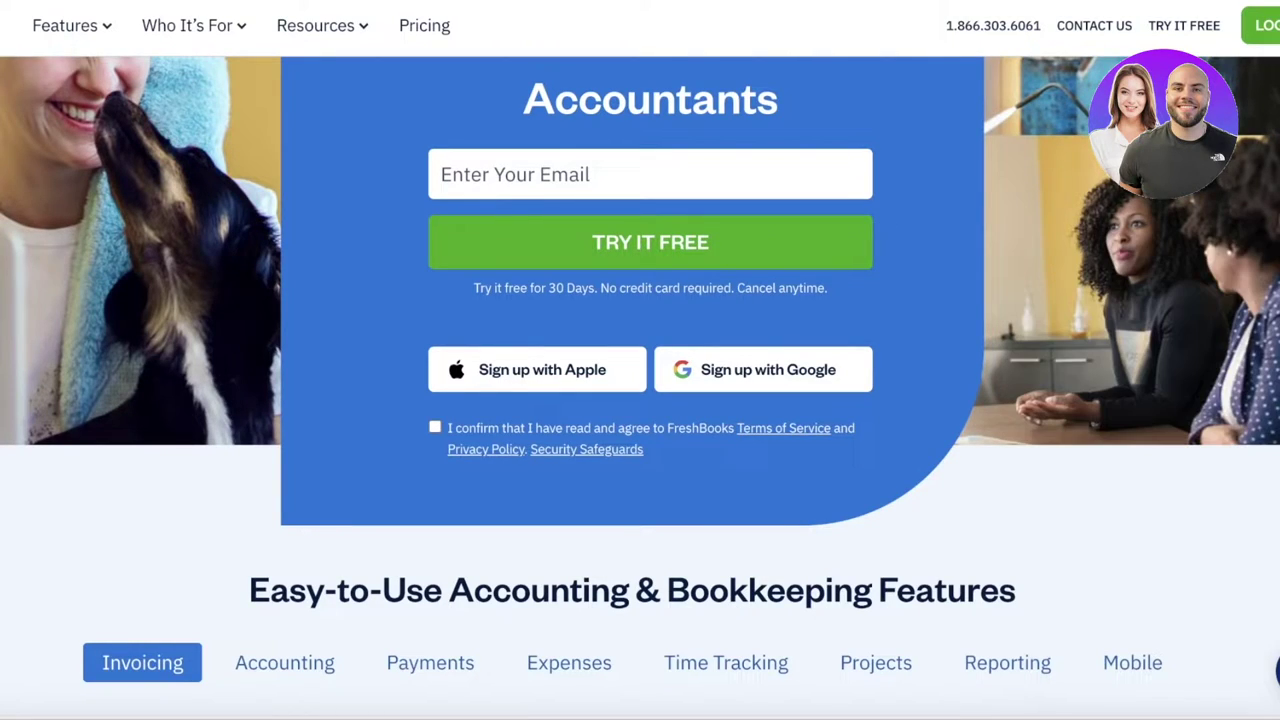
scroll(640, 380, "up", 3)
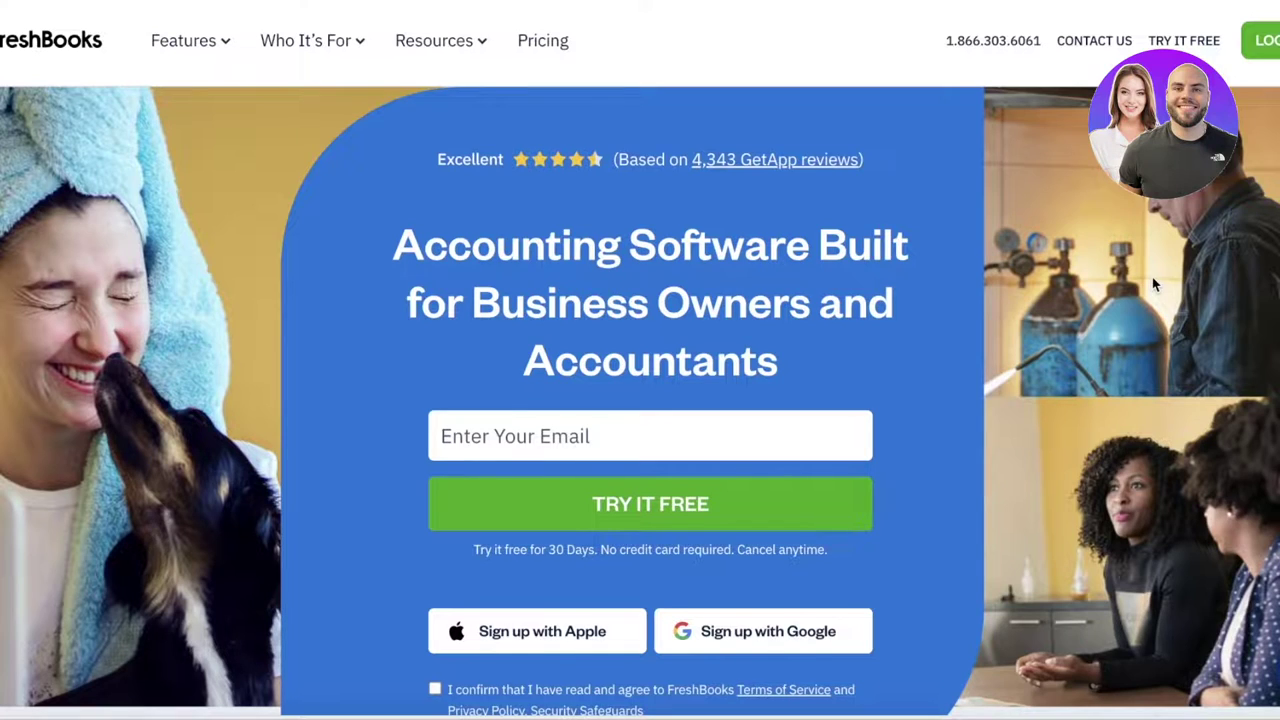
mouse_move(340, 60)
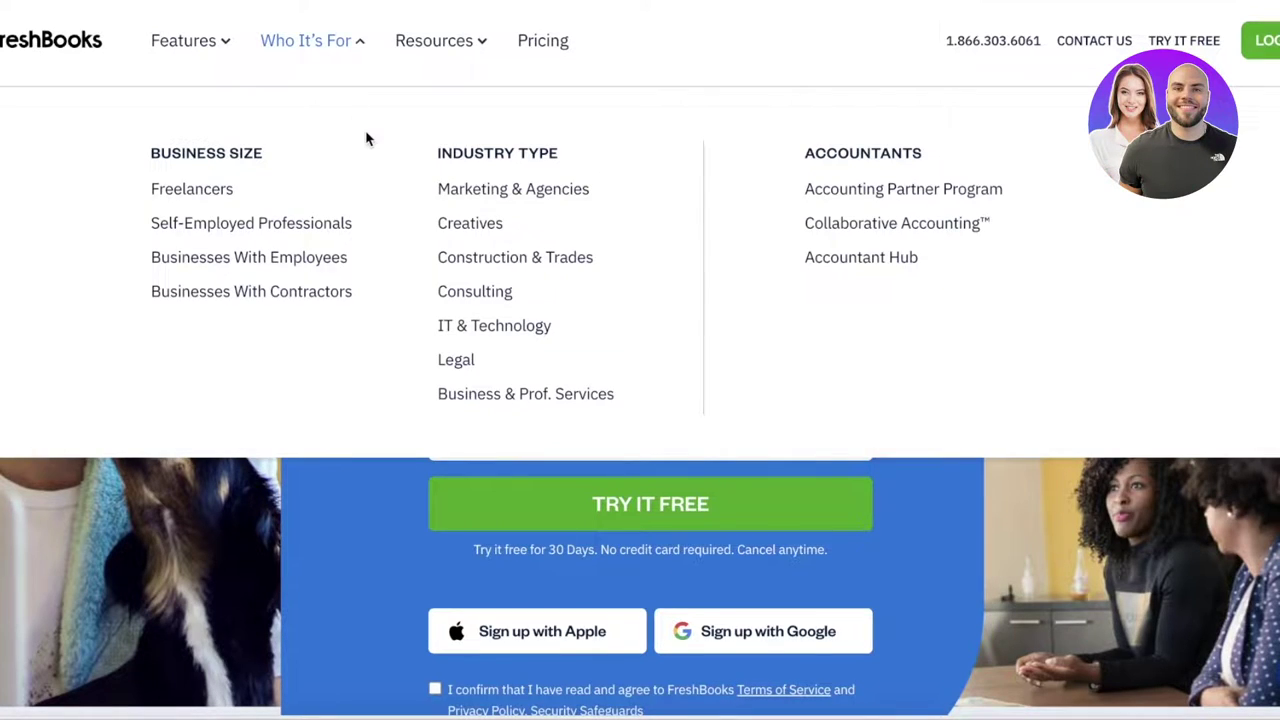
scroll(376, 512, "down", 2)
scroll(374, 514, "up", 2)
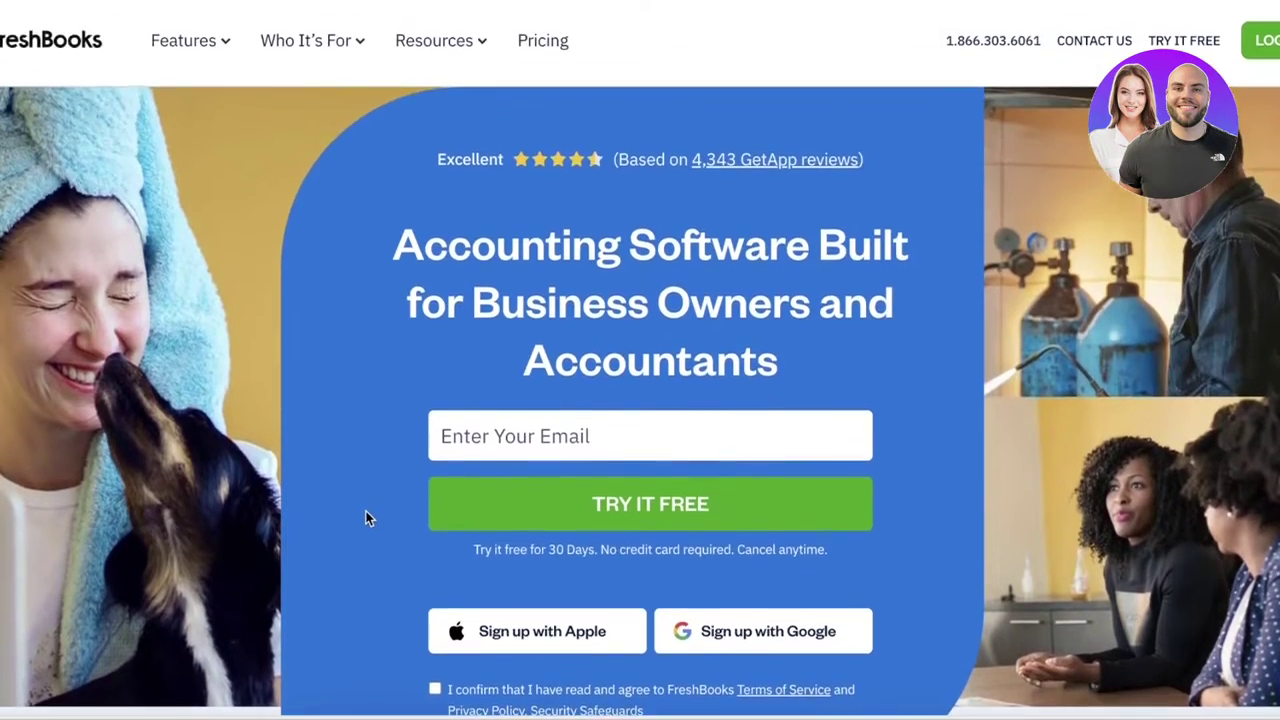
scroll(370, 500, "down", 1)
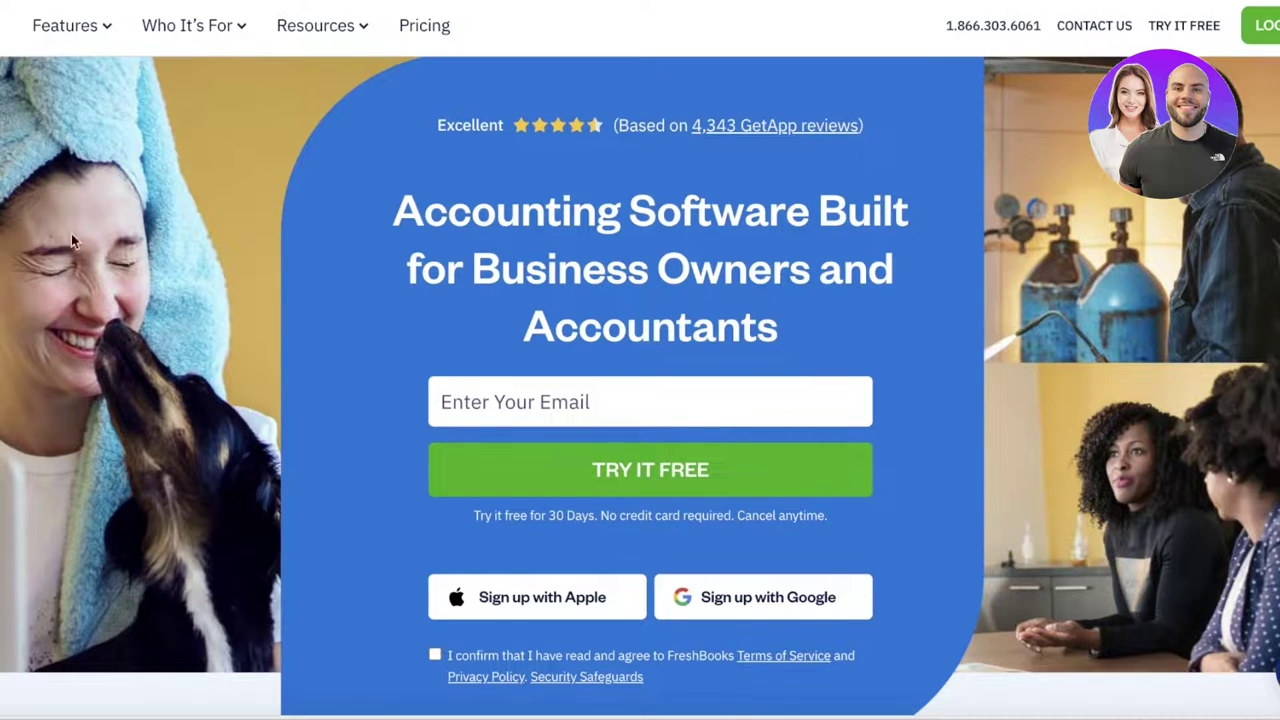
mouse_move(217, 35)
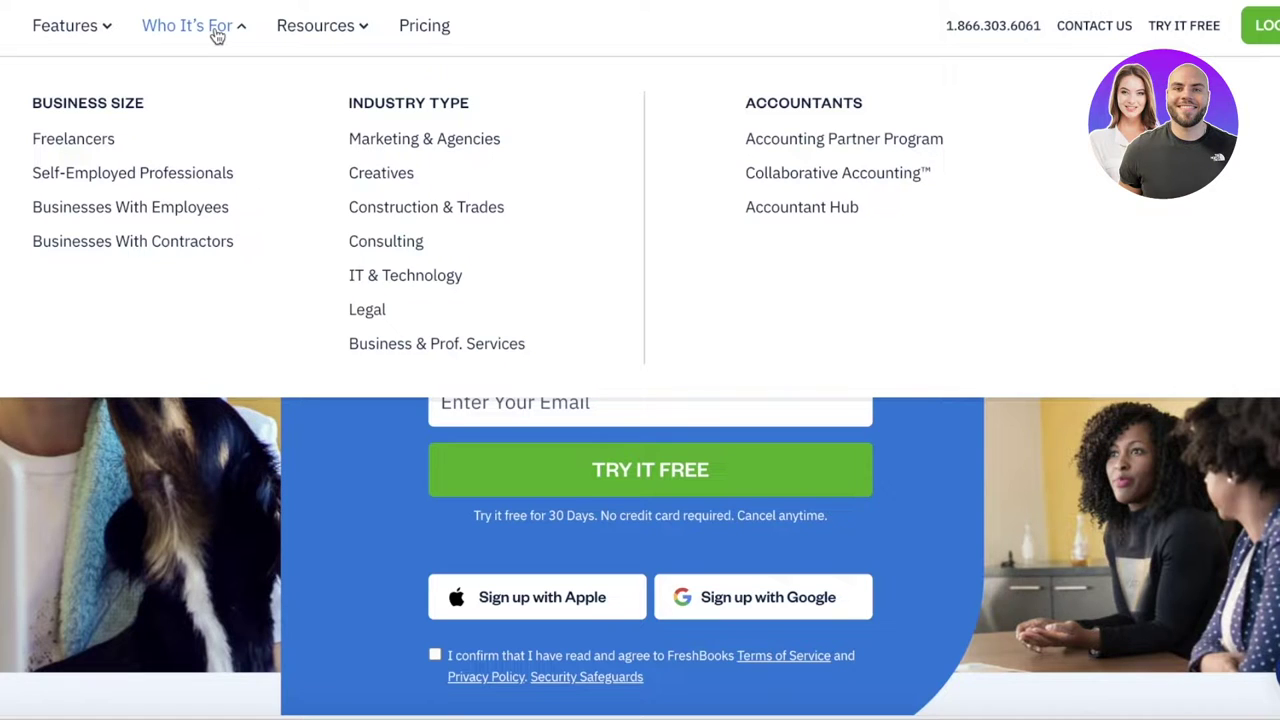
scroll(540, 570, "down", 3)
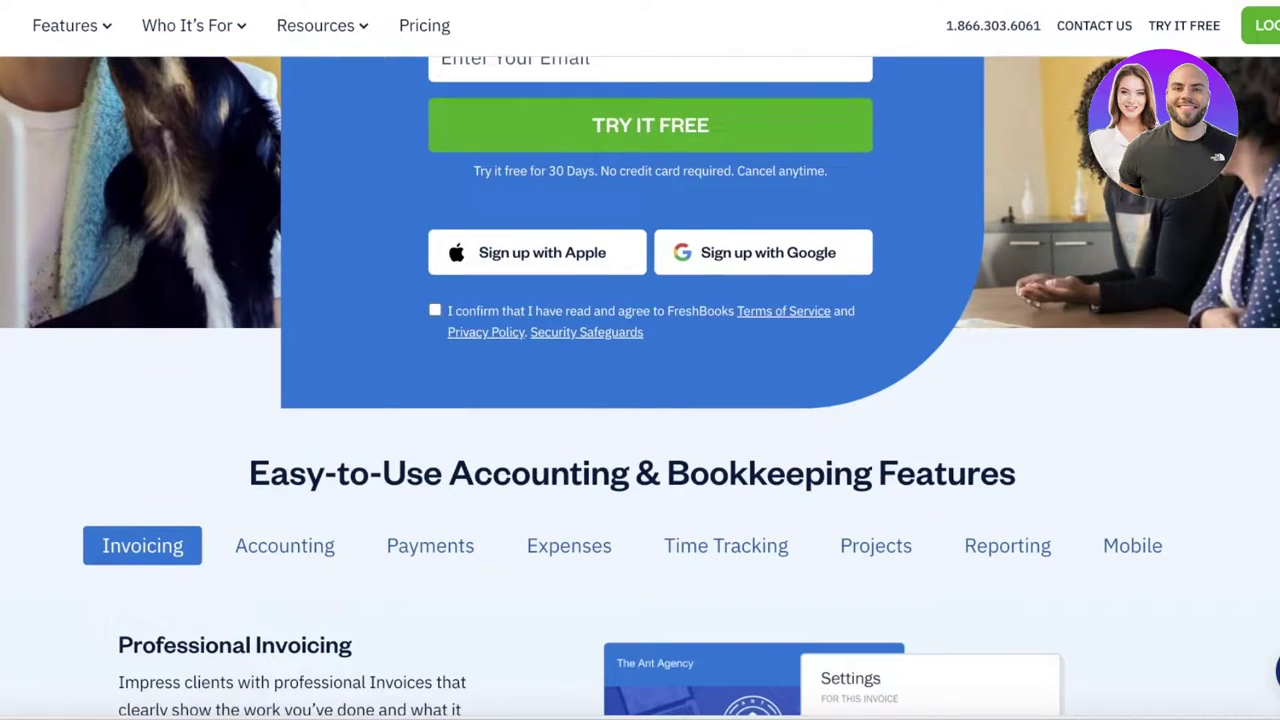
Step: Sign up for the free trial with a Google account, accepting the Terms of Service and Privacy Policy, and submit the profile information
left_click(1184, 26)
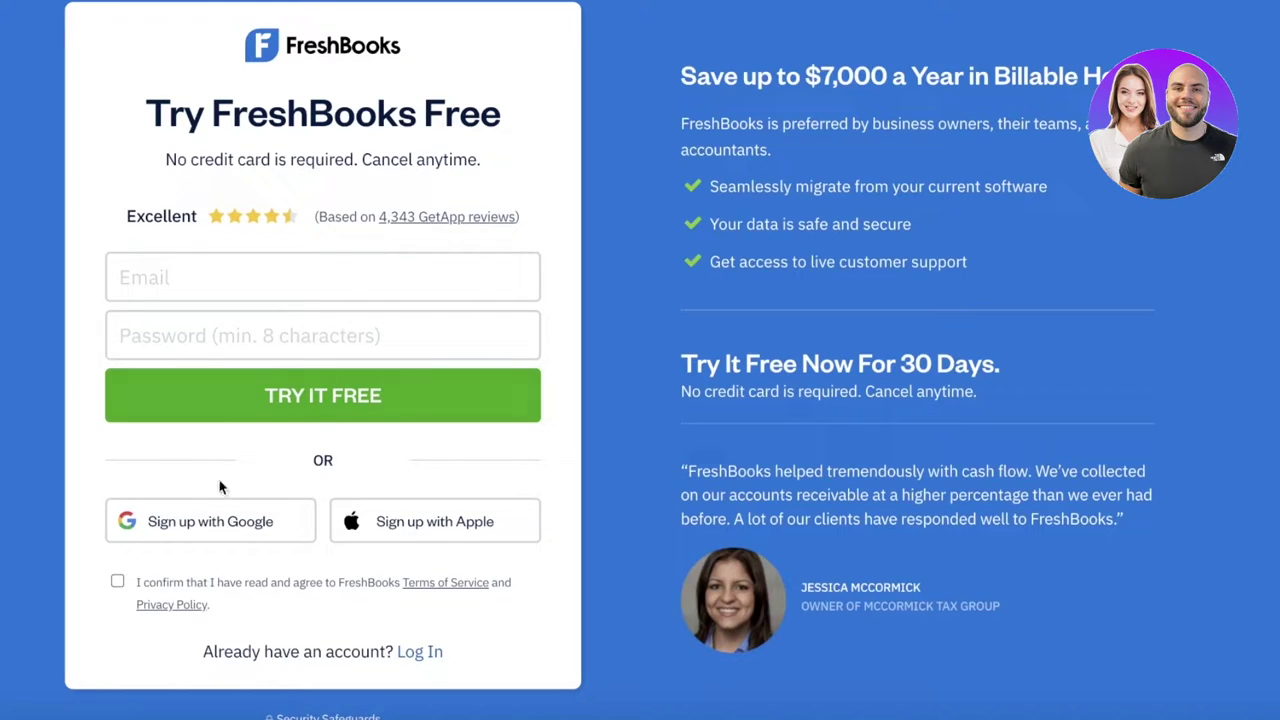
left_click(198, 537)
left_click(158, 582)
left_click(168, 532)
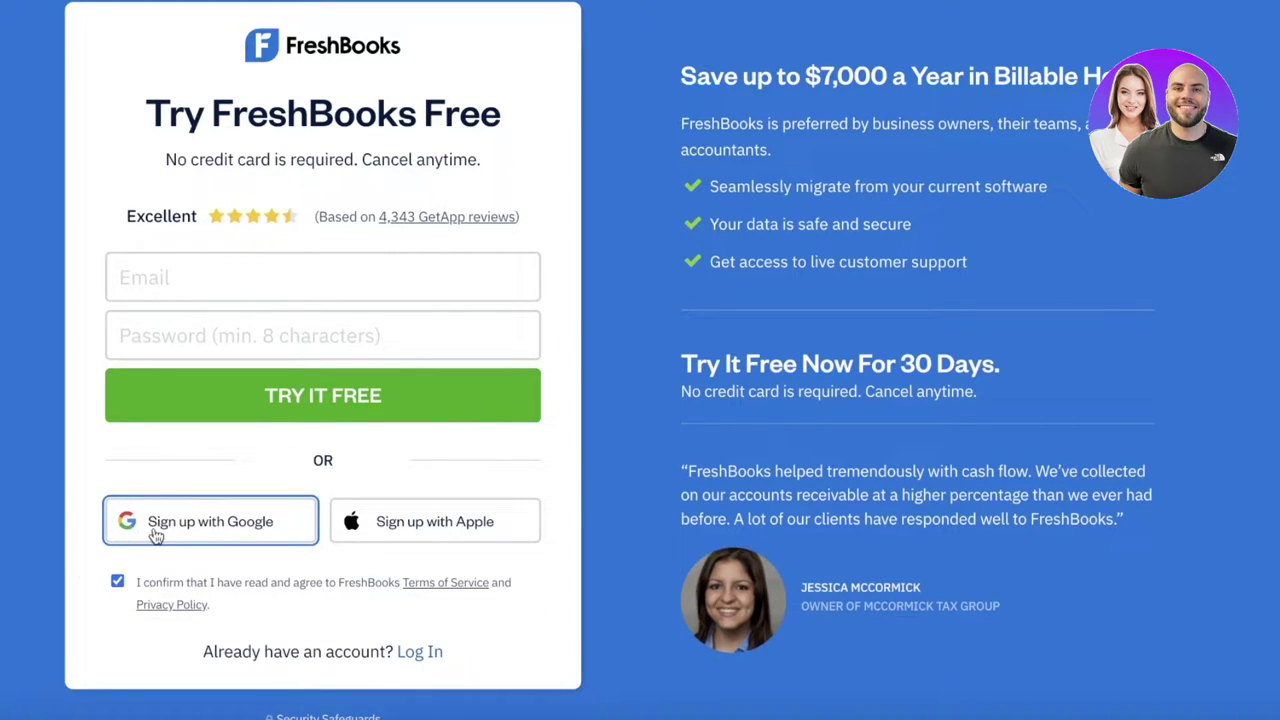
left_click(156, 535)
left_click(743, 318)
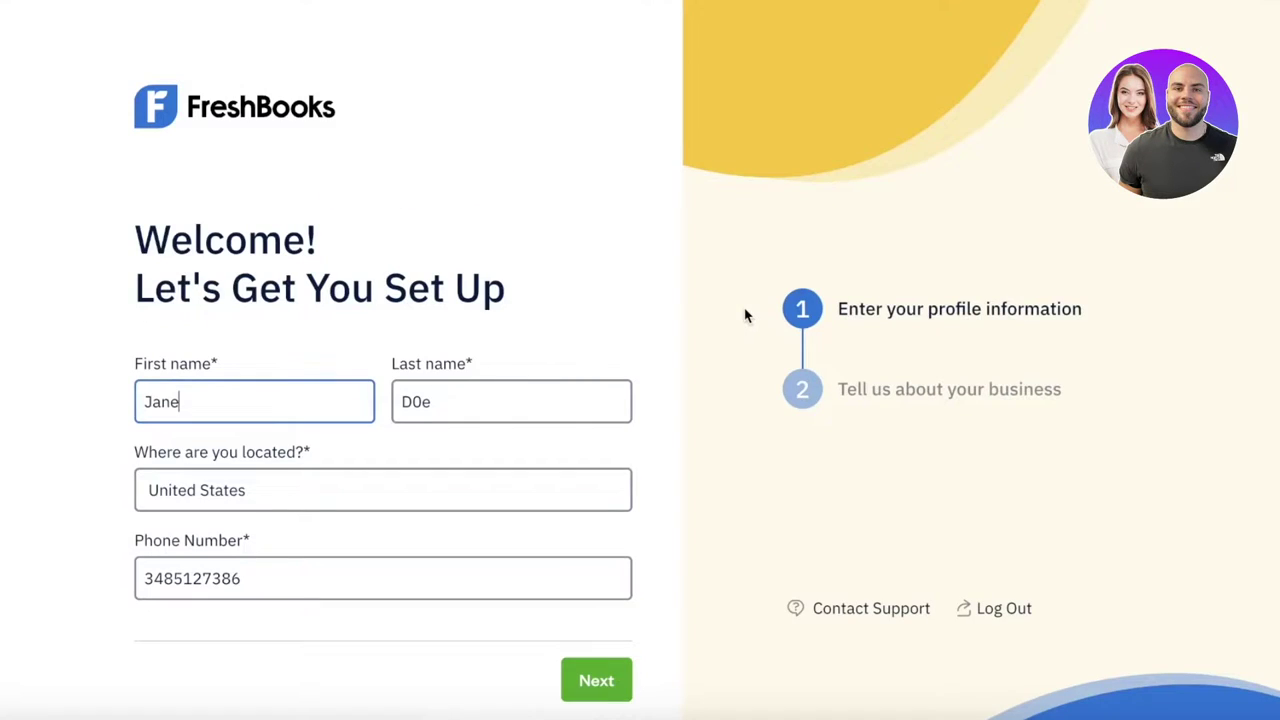
left_click(598, 680)
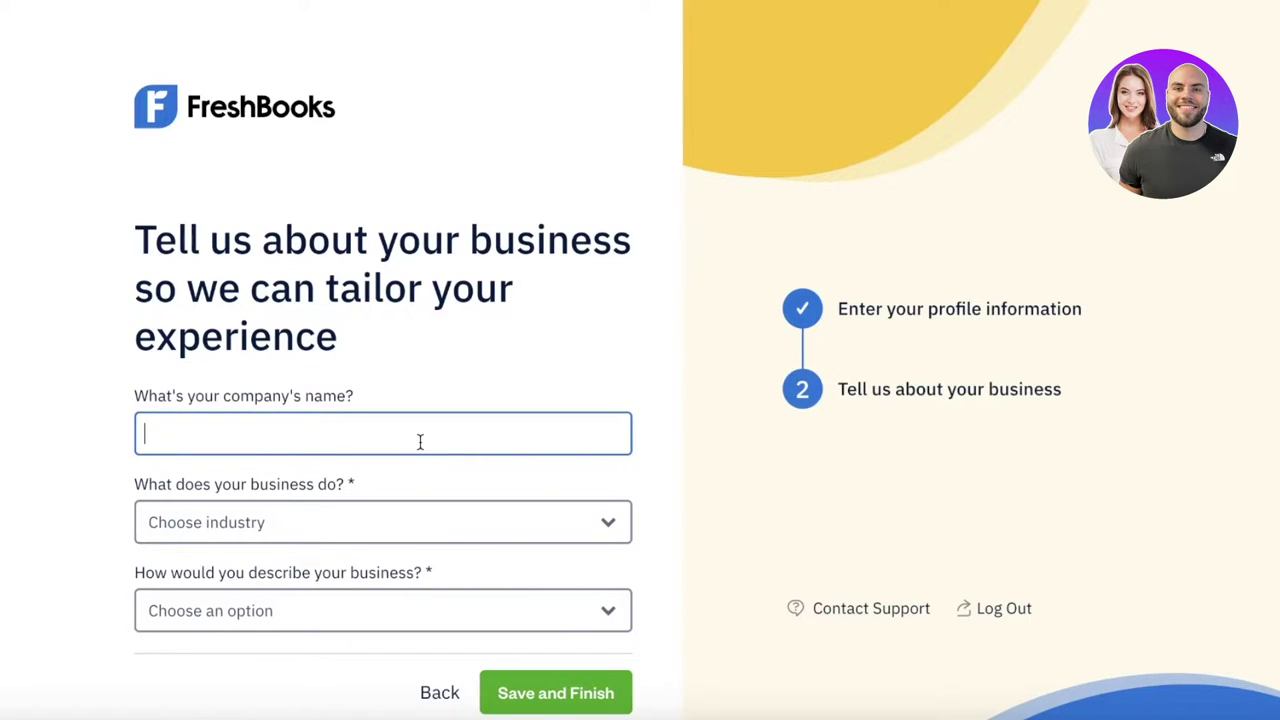
Step: Enter Durden as the company's name and choose Retail as what the business does
type("Durden")
left_click(371, 522)
scroll(400, 523, "down", 2)
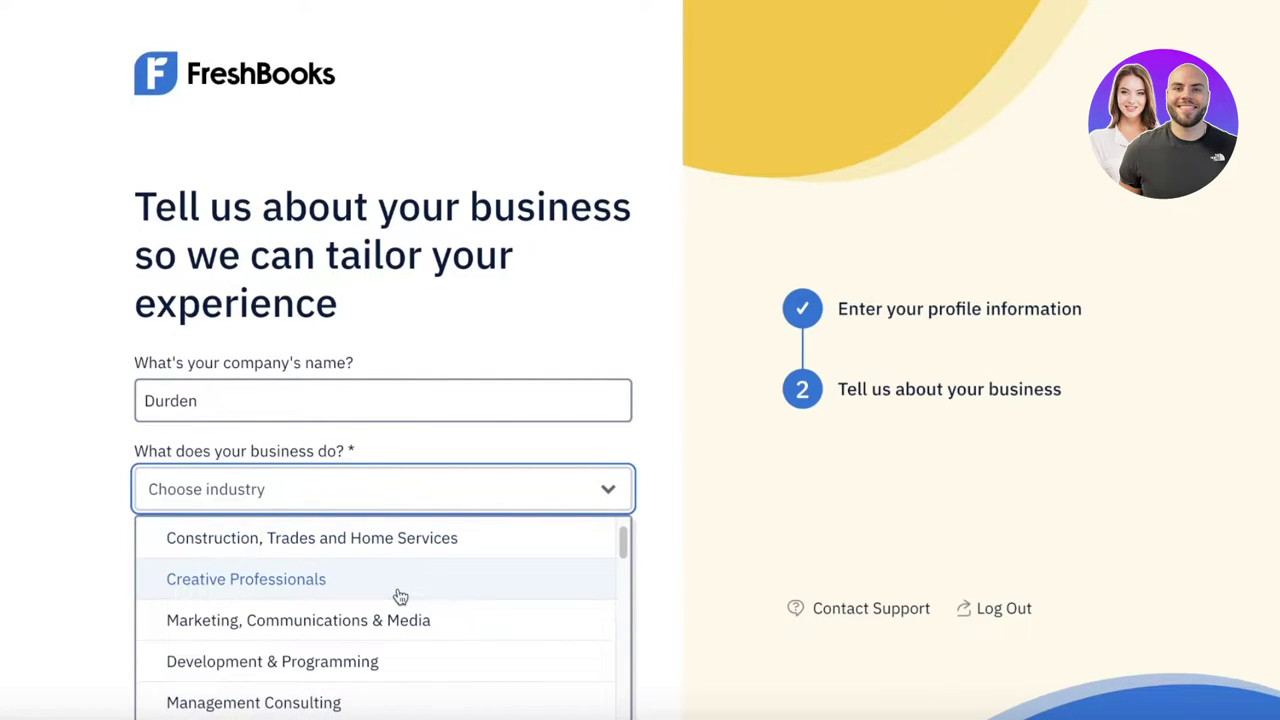
scroll(492, 633, "down", 2)
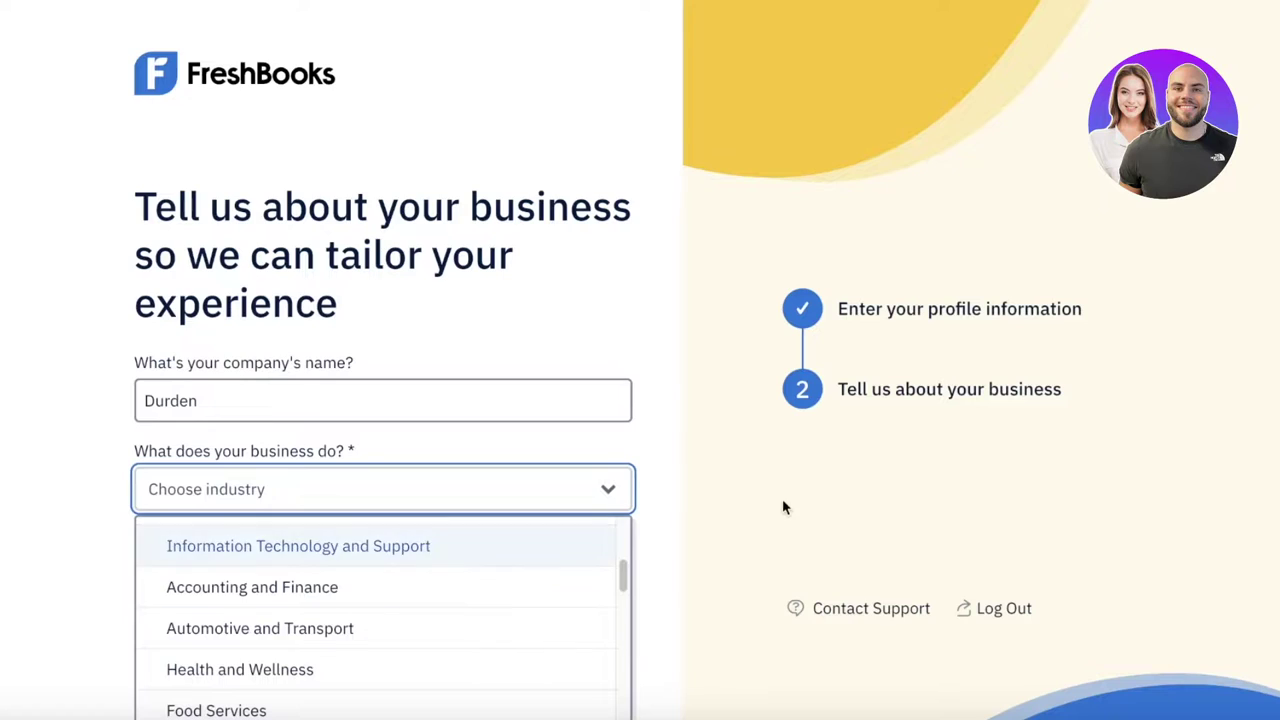
scroll(783, 506, "down", 3)
left_click(397, 176)
scroll(440, 340, "down", 10)
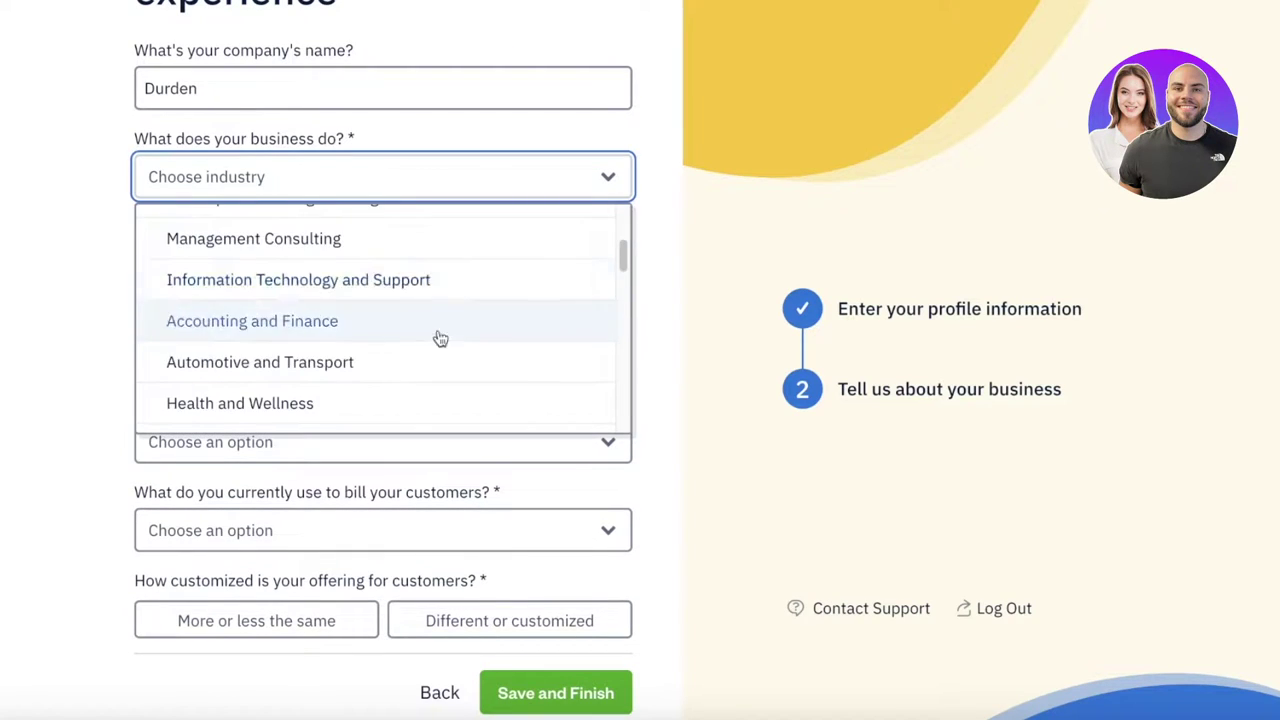
scroll(383, 220, "up", 1)
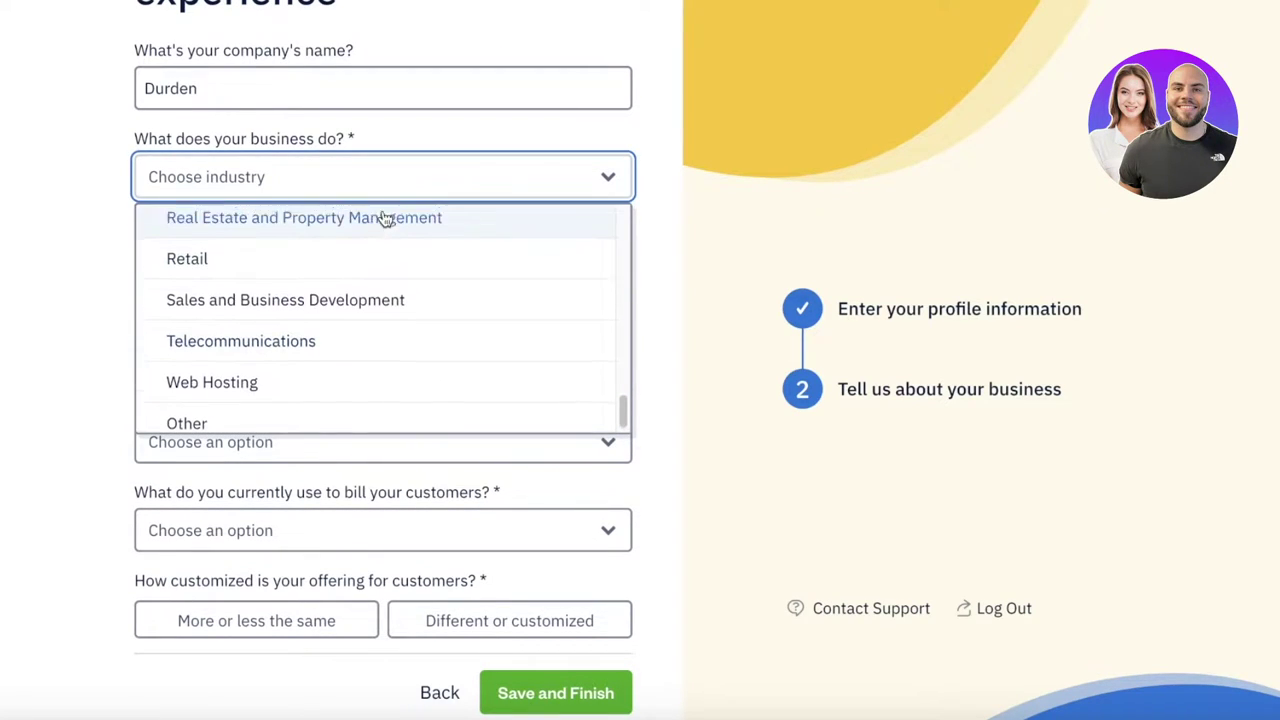
left_click(345, 290)
Step: Describe the business as "It's launching soon" and set this year's estimated revenue to up to $30,000 in US dollars
left_click(326, 278)
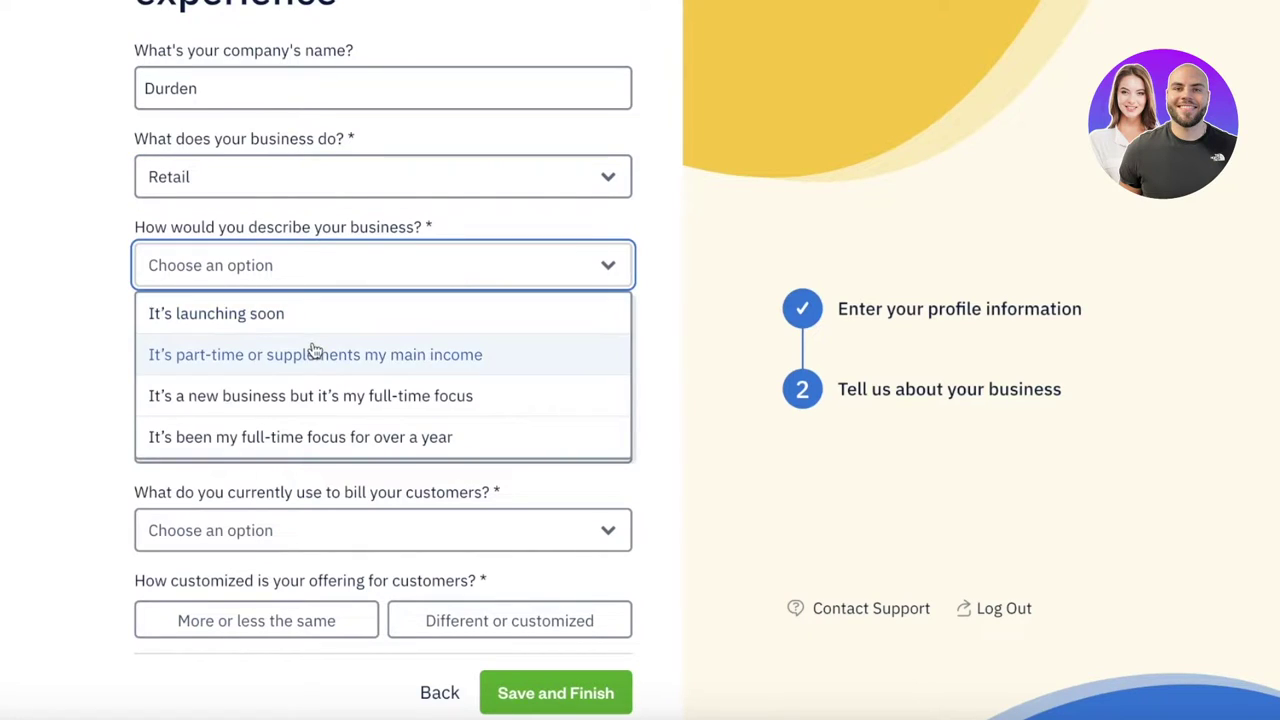
left_click(255, 316)
left_click(207, 366)
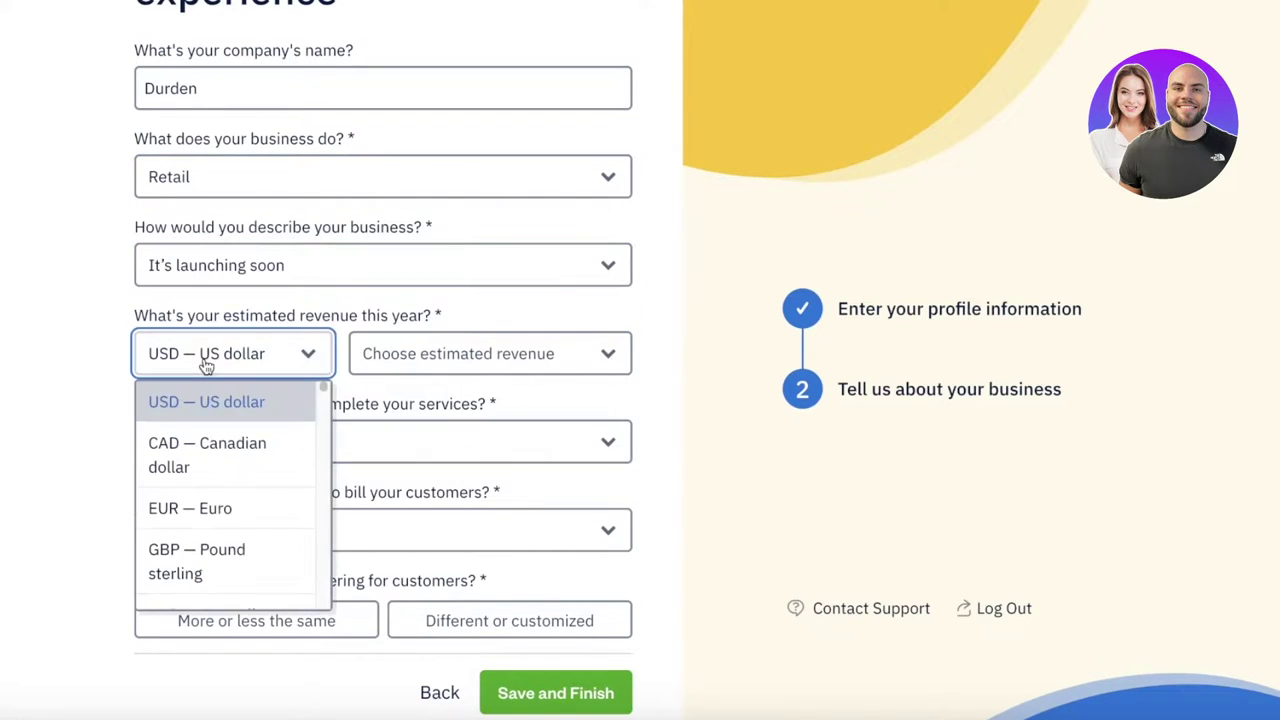
left_click(386, 365)
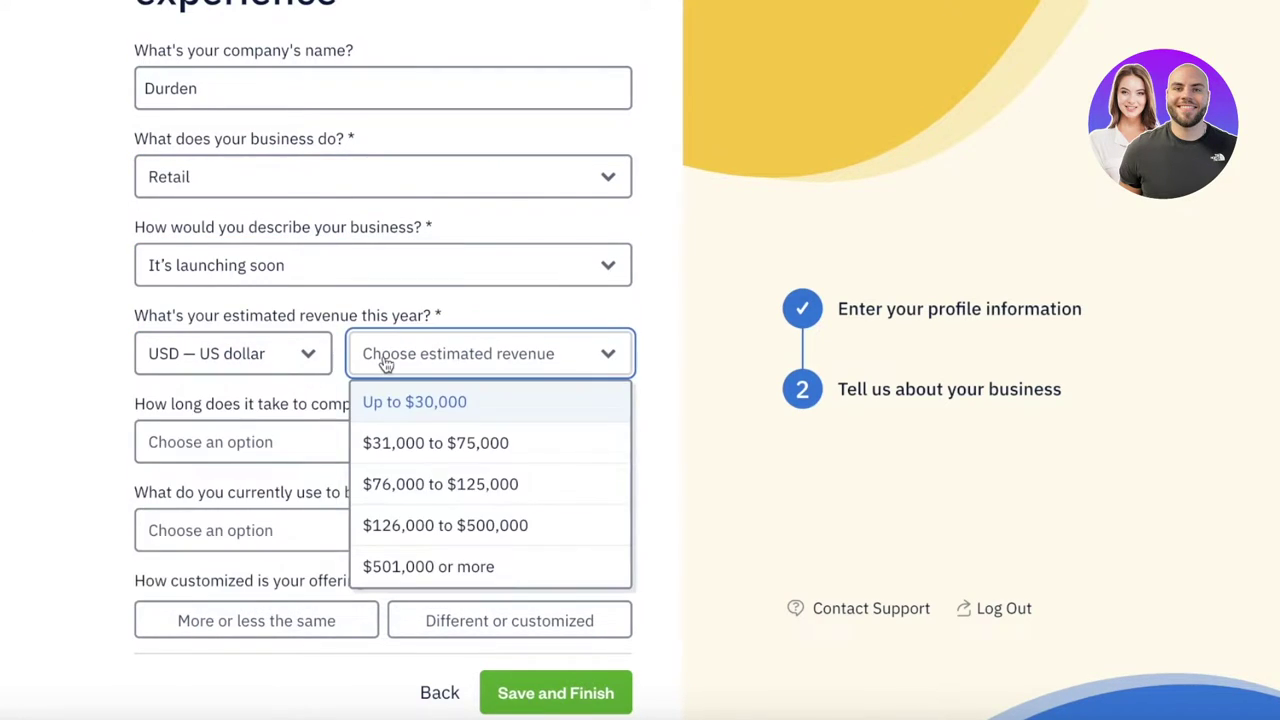
scroll(440, 400, "down", 1)
left_click(480, 390)
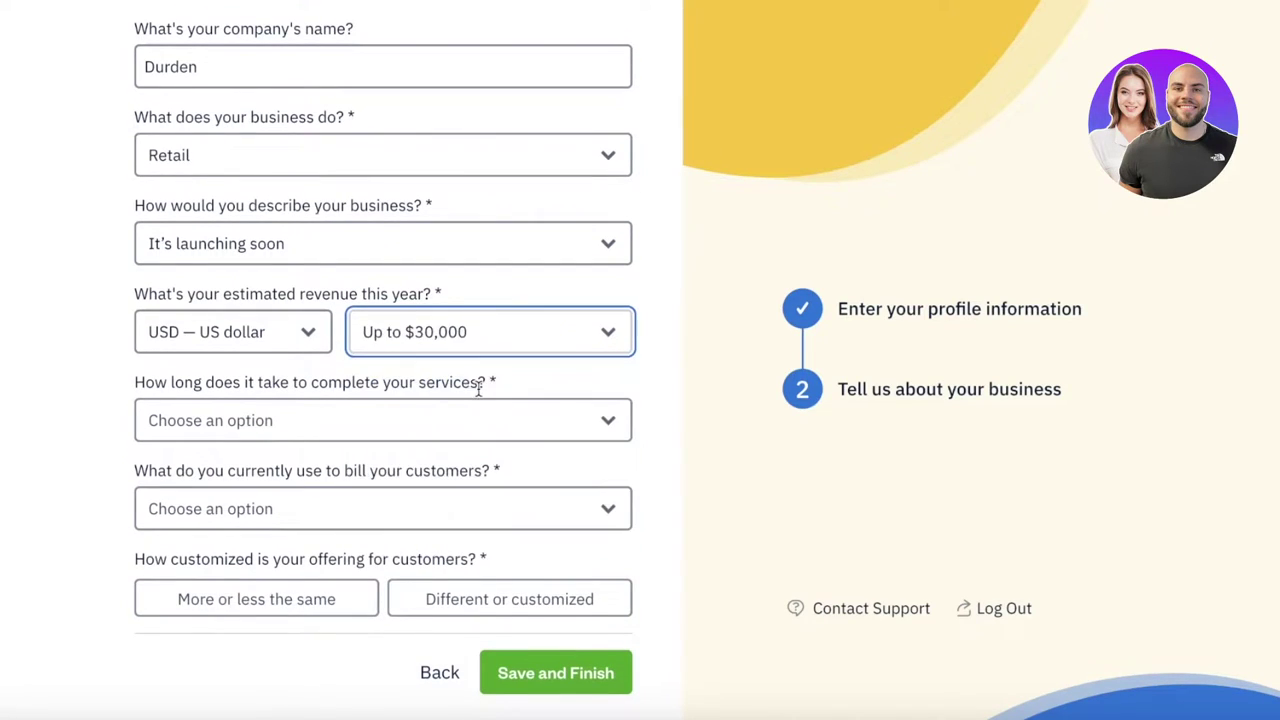
Step: Set the service completion time to less than a week and the current customer billing method to pen and paper
left_click(268, 412)
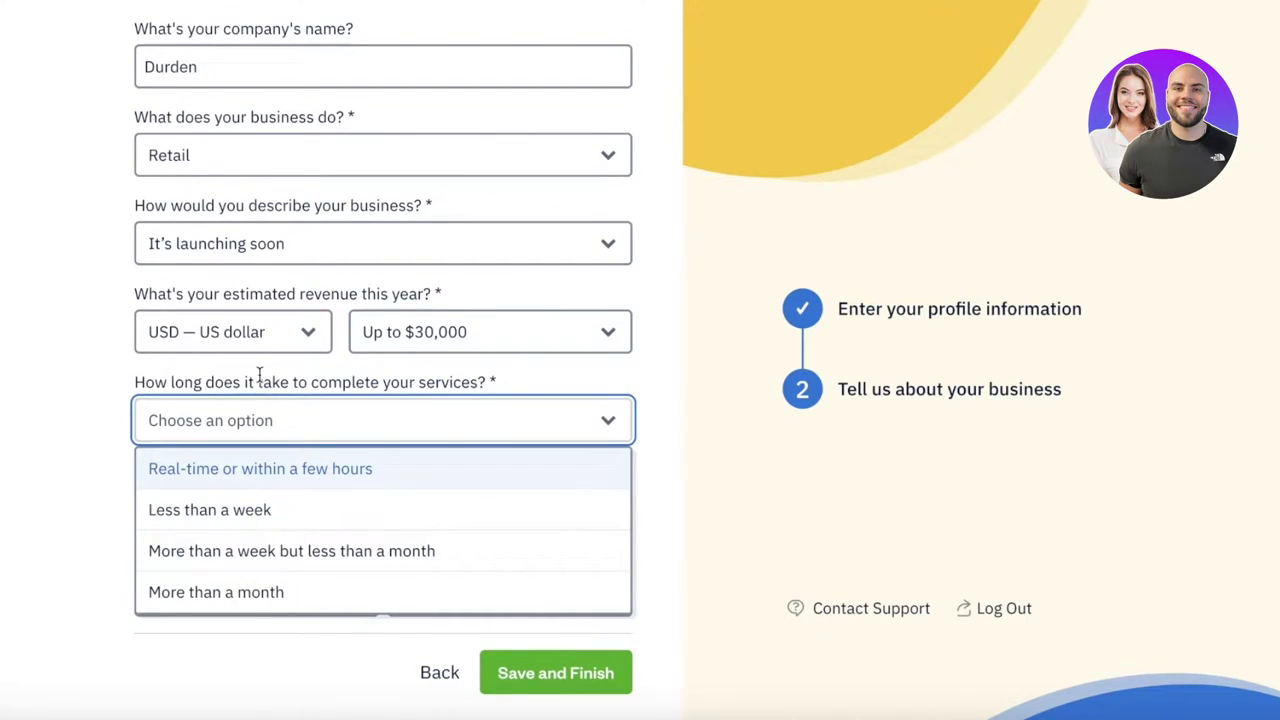
left_click(286, 512)
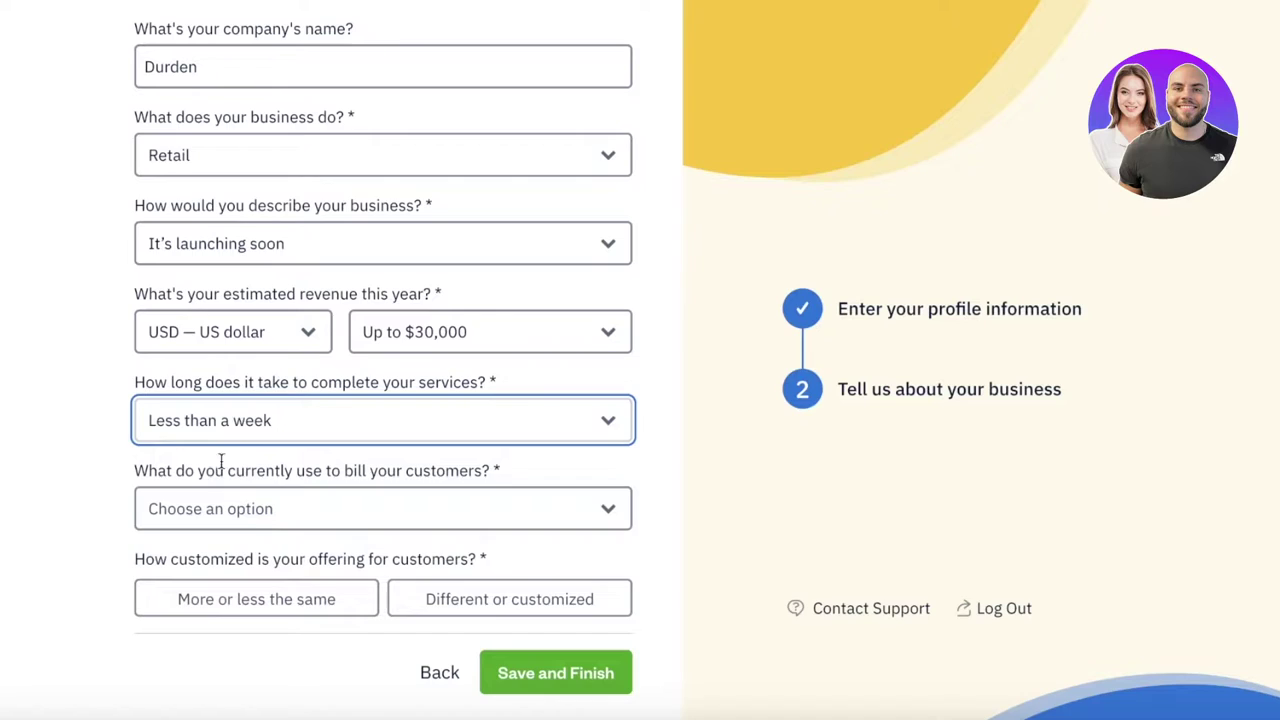
left_click(426, 500)
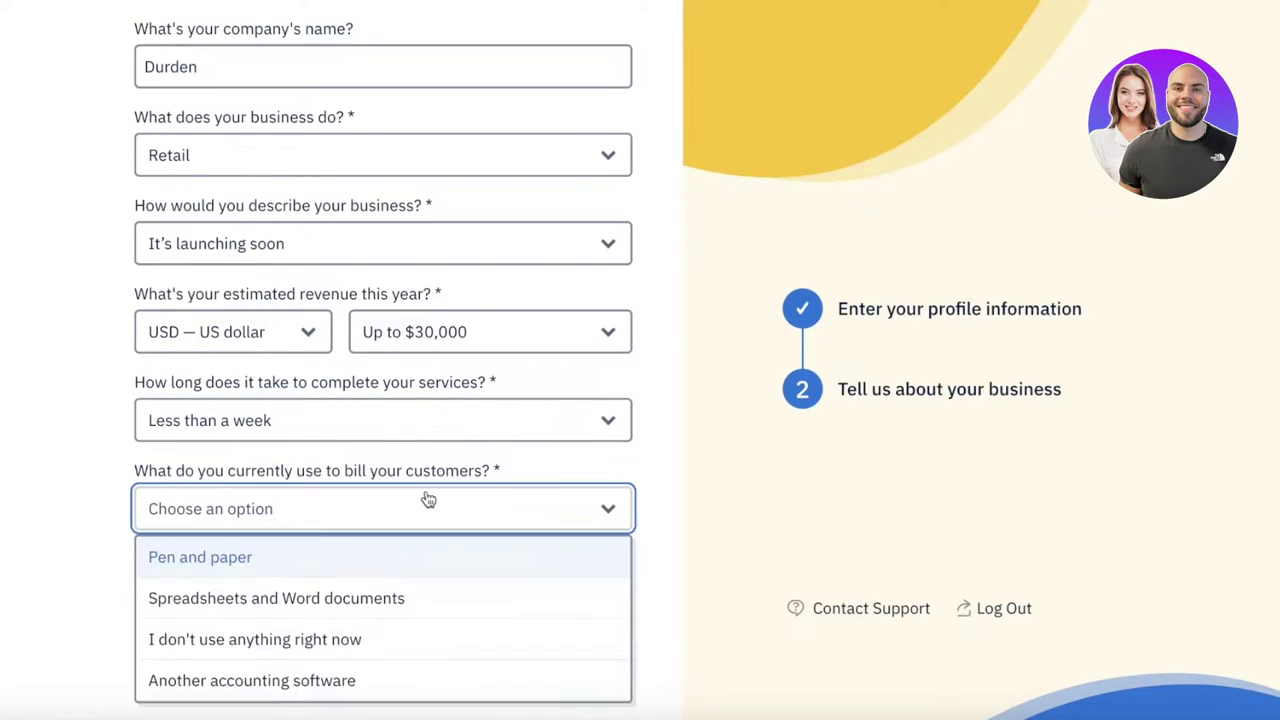
left_click(334, 565)
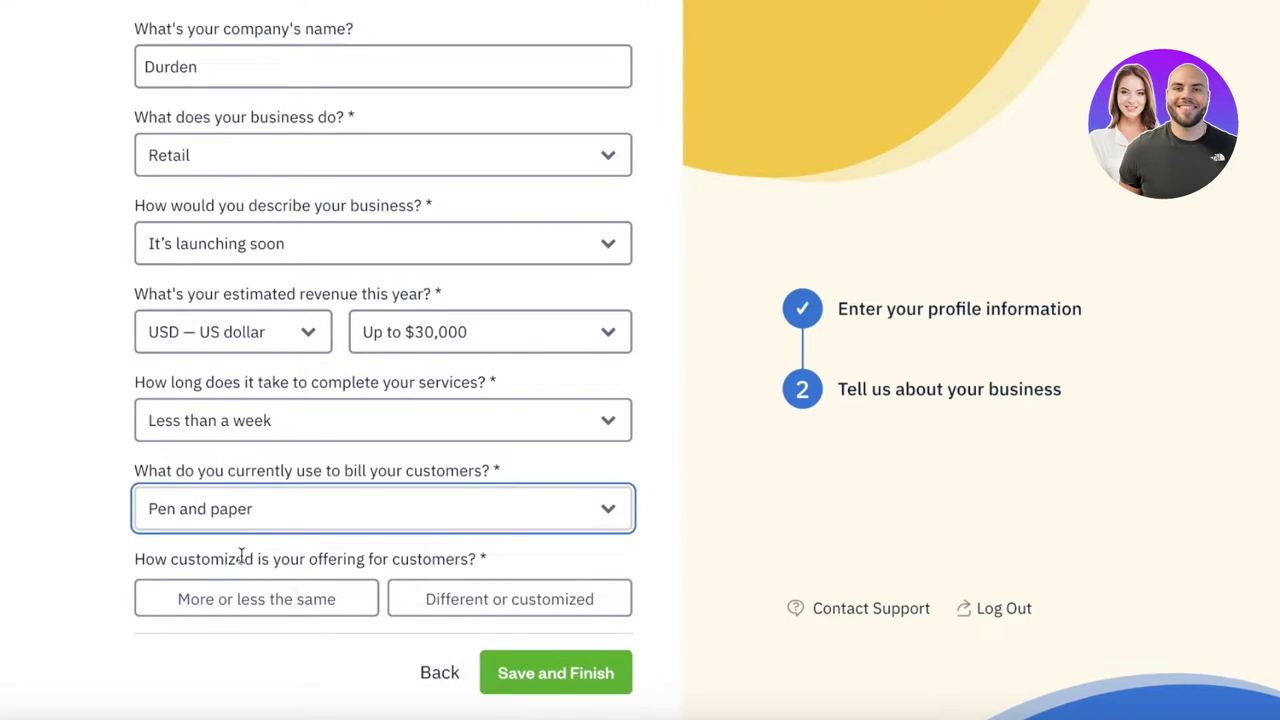
Step: Answer that the customer offering is more or less the same, and save the business details to finish setup
left_click(263, 591)
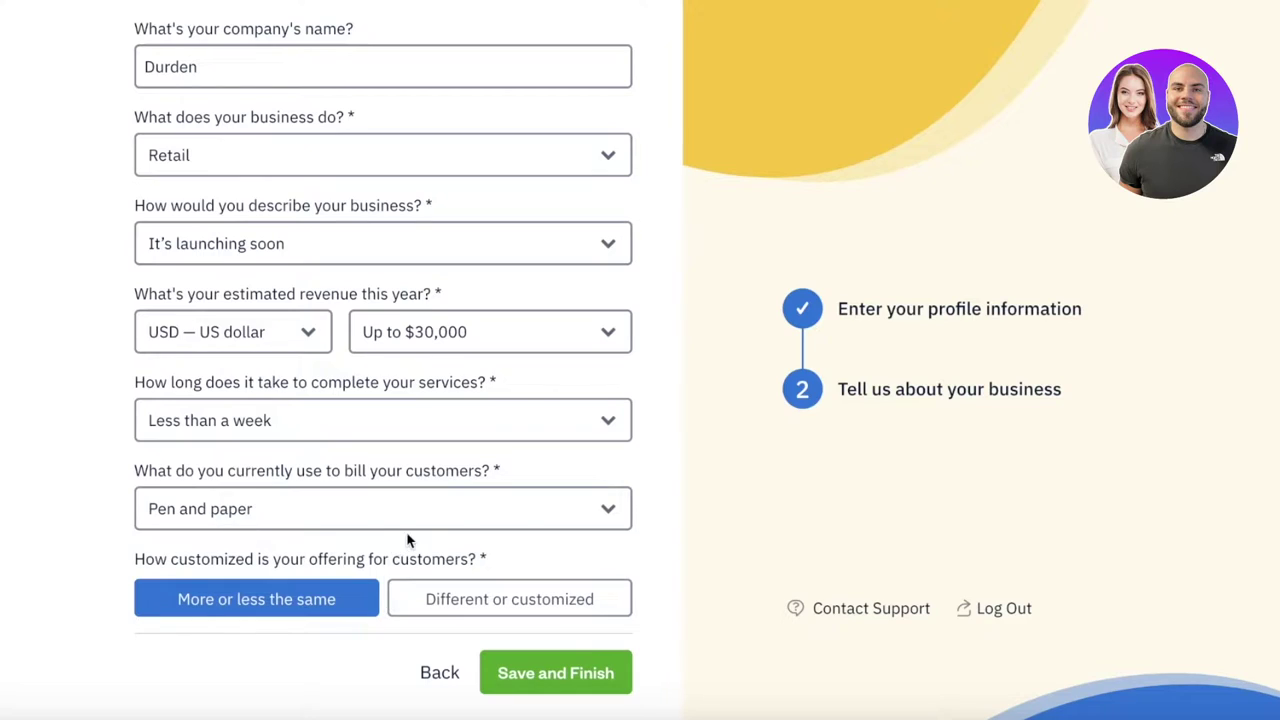
left_click(455, 606)
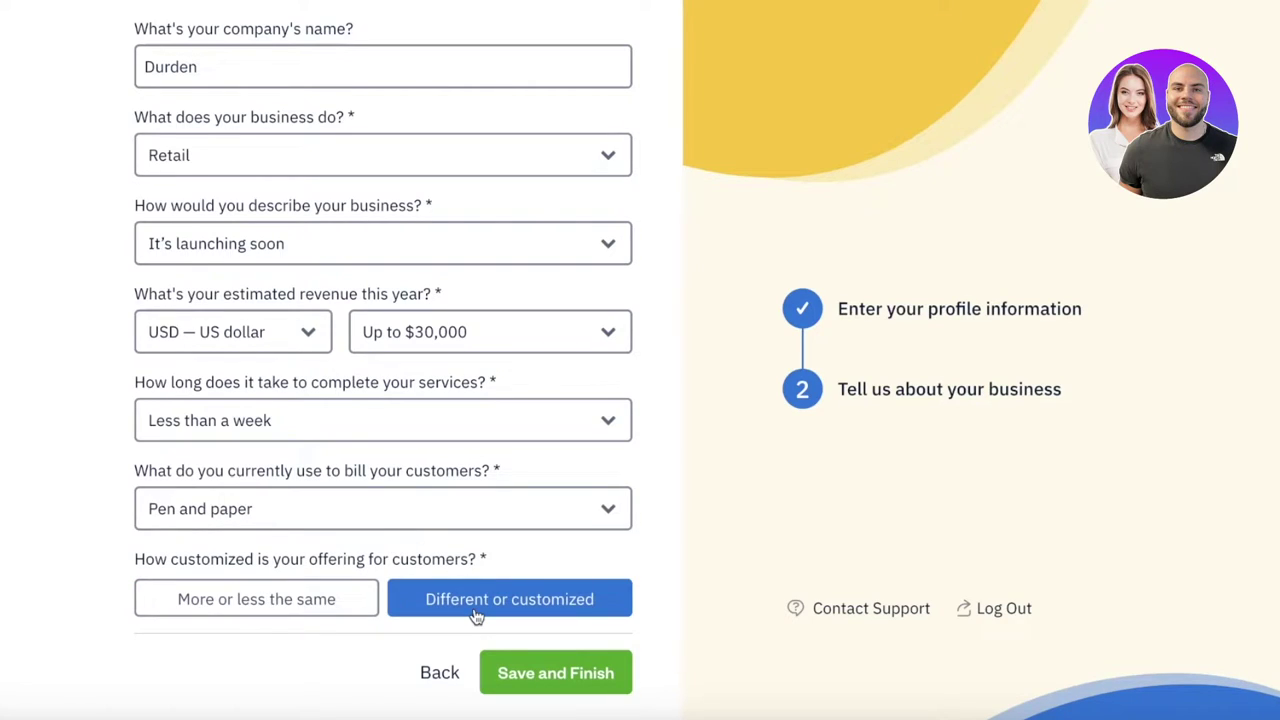
left_click(240, 600)
left_click(518, 661)
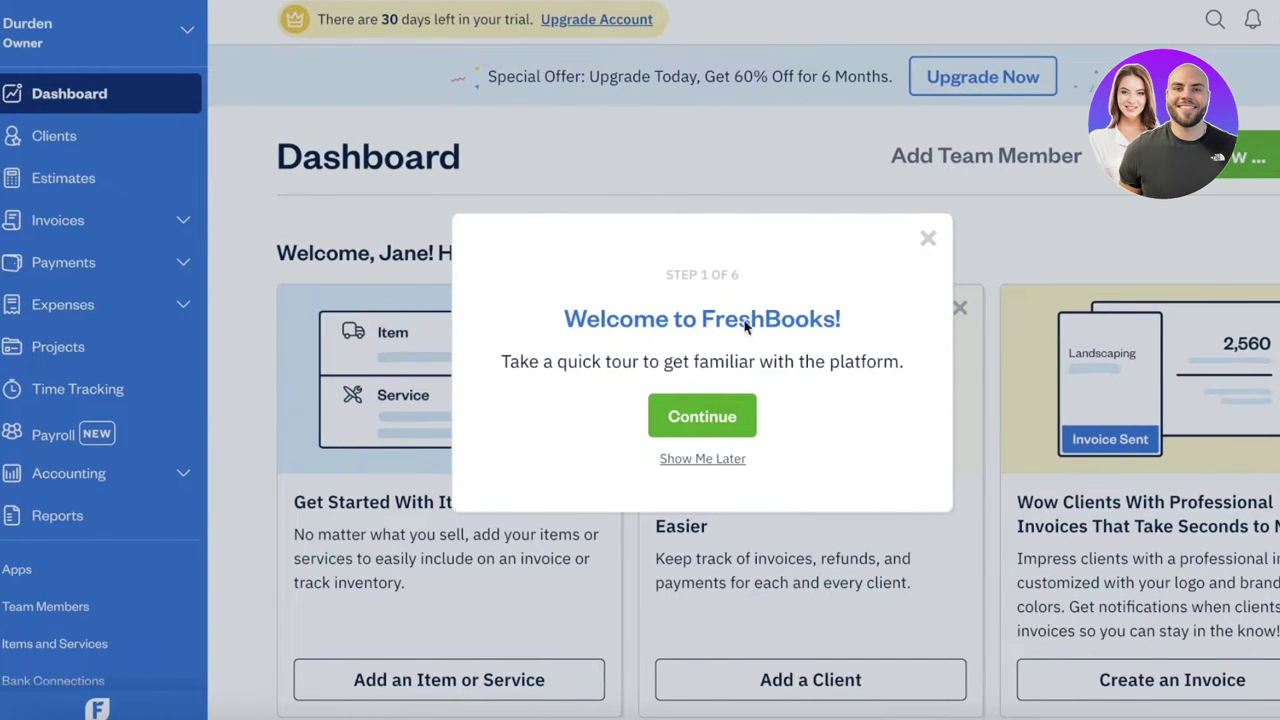
Step: Dismiss the welcome tour, and open and close the offer to add another business to the account
left_click(928, 240)
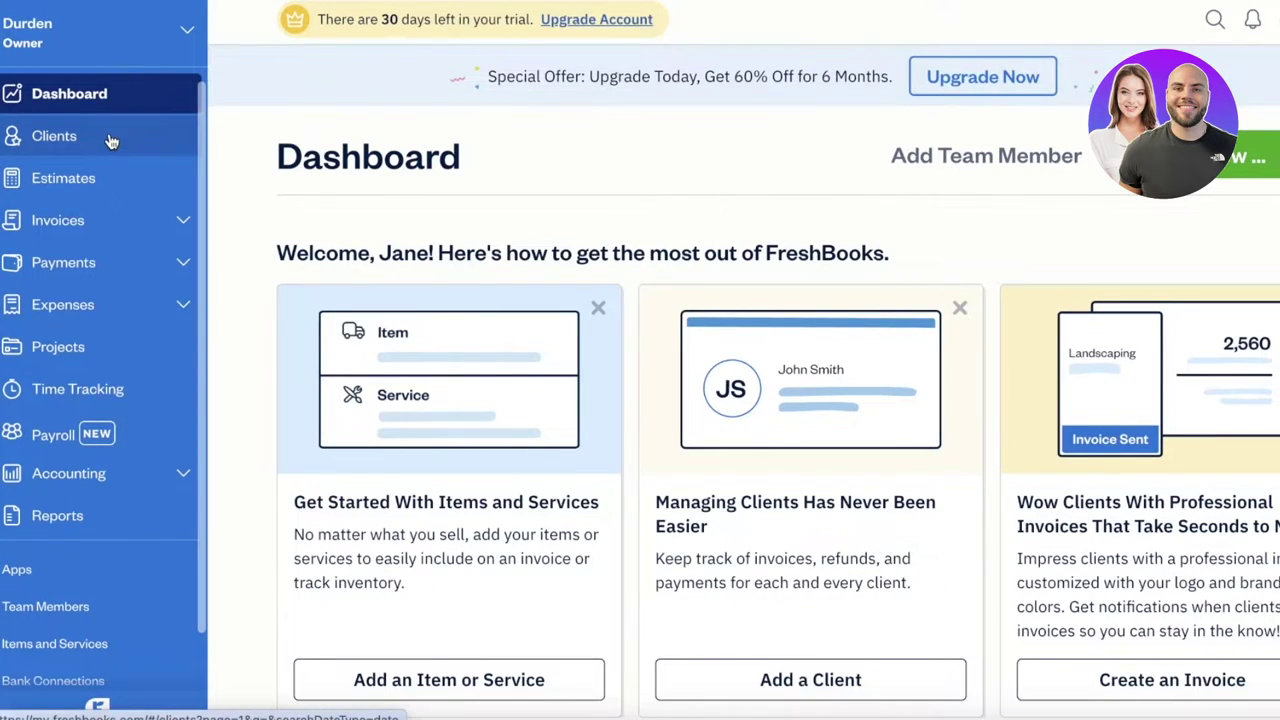
left_click(158, 32)
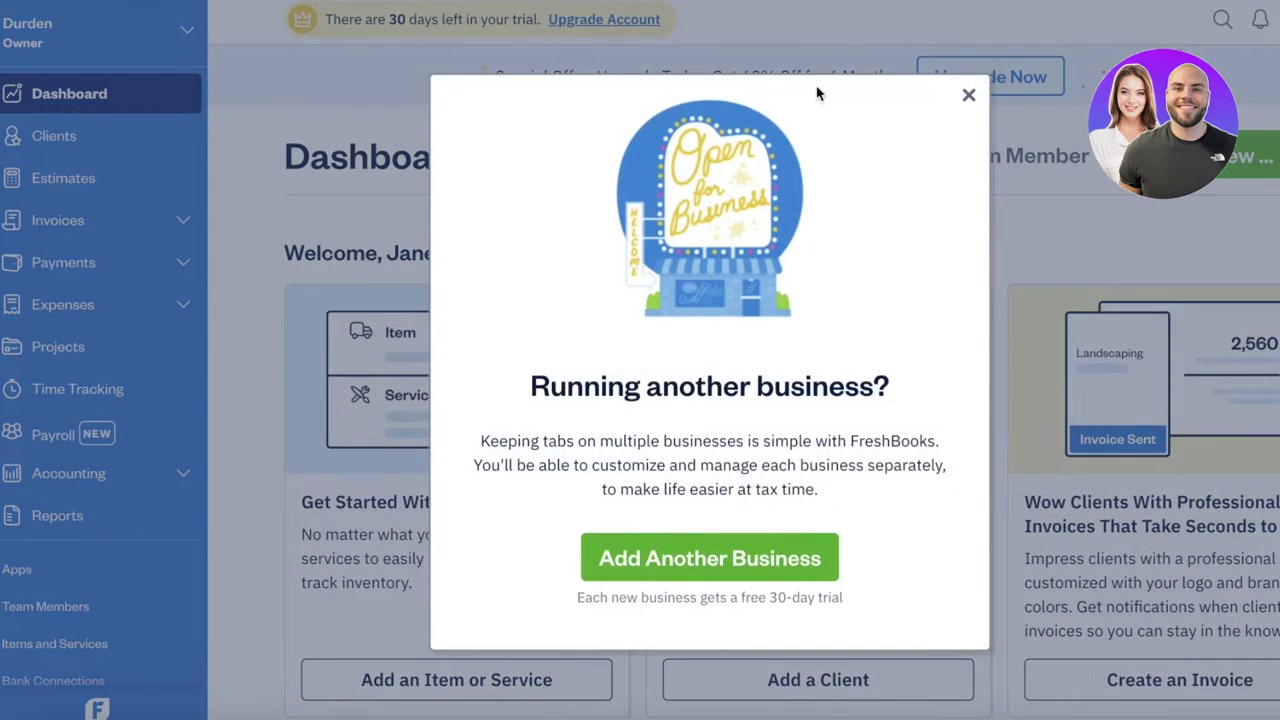
left_click(967, 98)
left_click(978, 99)
Step: Examine the dashboard's getting-started cards and its Total Profit, Revenue Streams, Spending and Unbilled Time sections
scroll(515, 260, "down", 3)
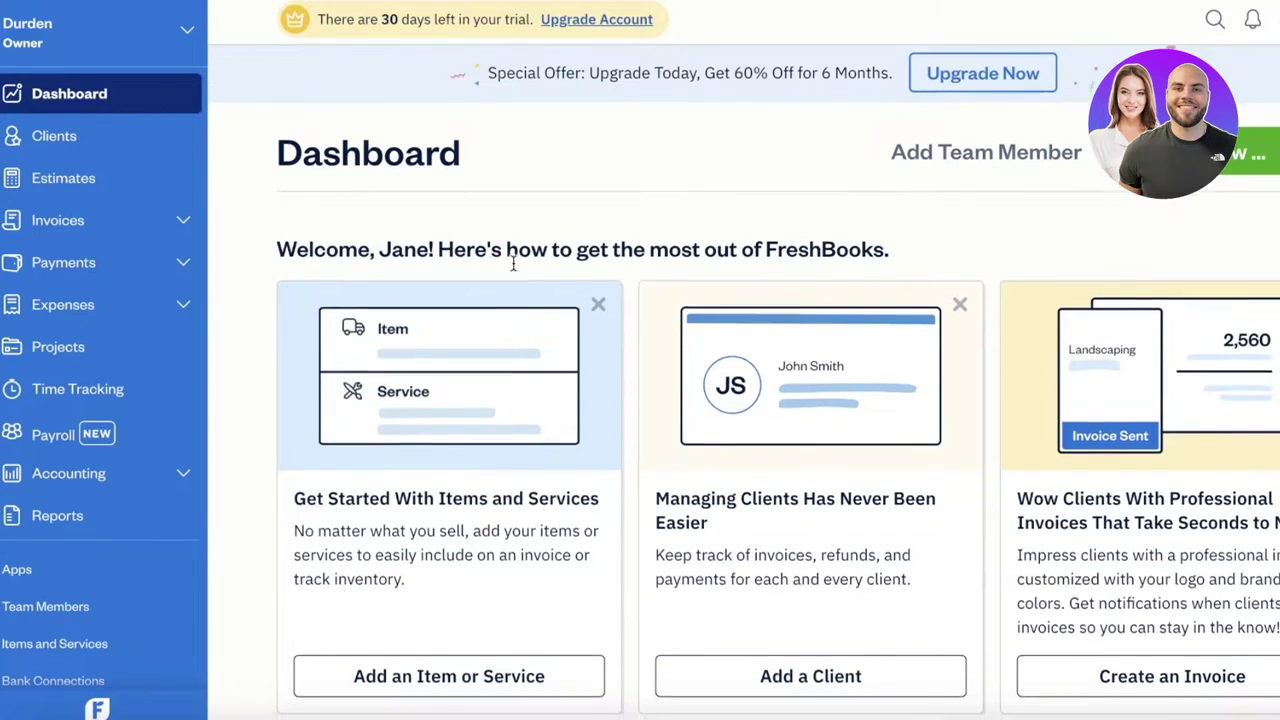
scroll(523, 274, "up", 3)
scroll(329, 326, "down", 10)
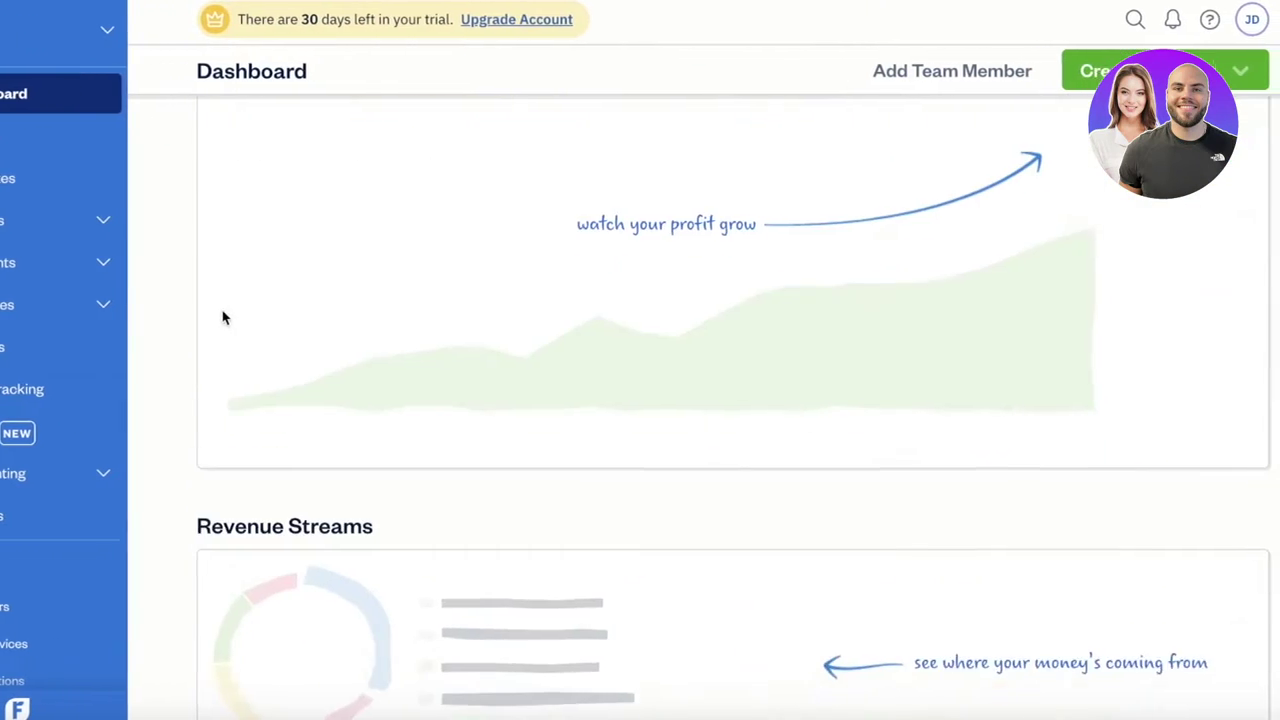
scroll(300, 310, "up", 2)
scroll(170, 292, "up", 3)
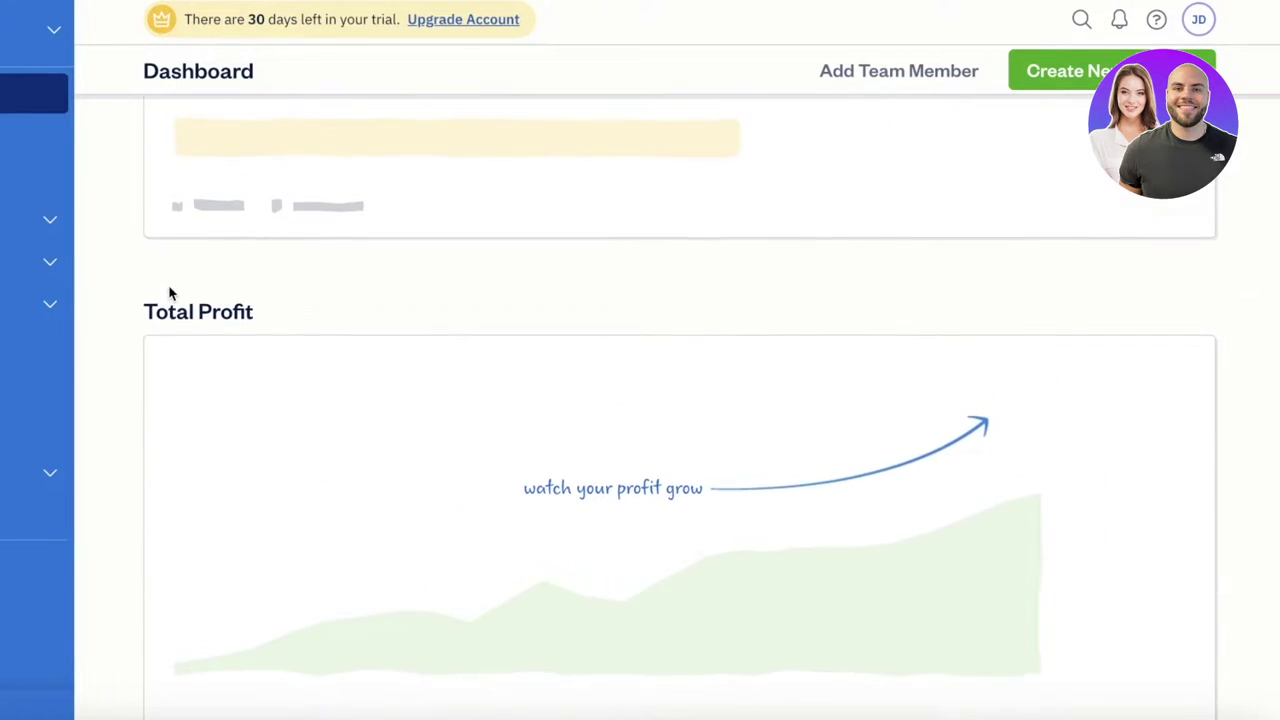
scroll(154, 346, "down", 6)
scroll(152, 352, "down", 3)
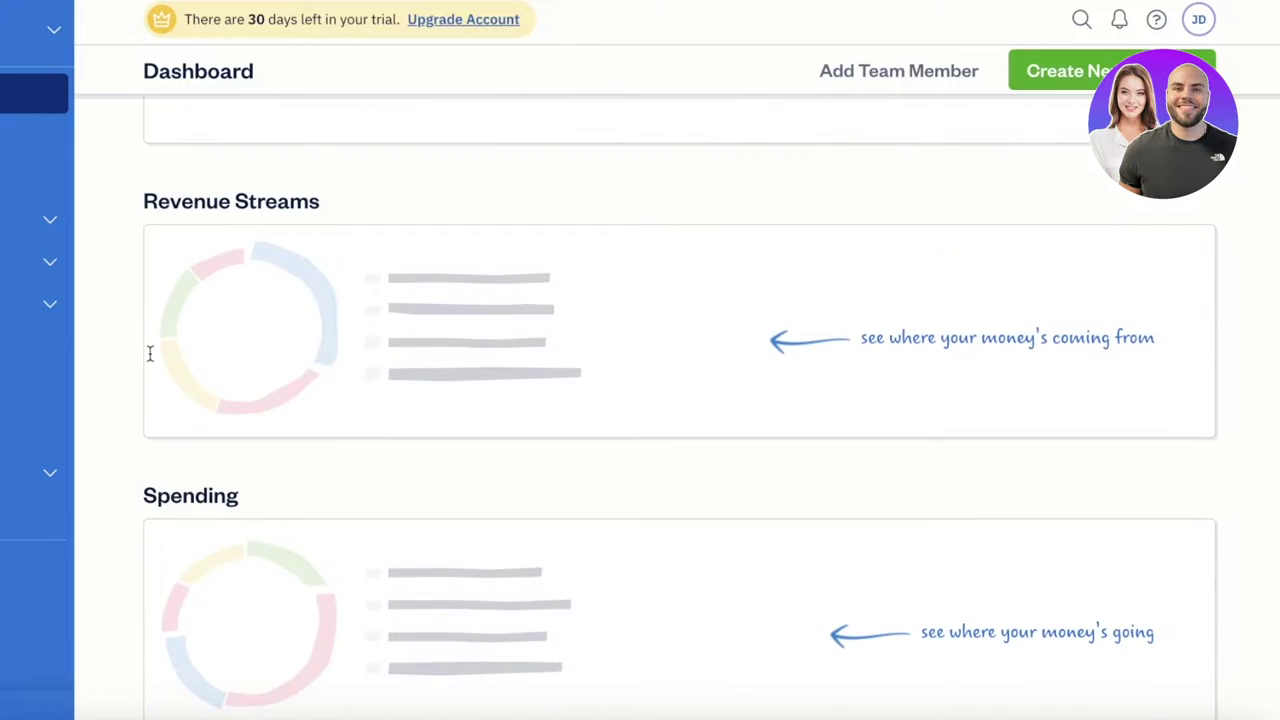
scroll(164, 380, "down", 4)
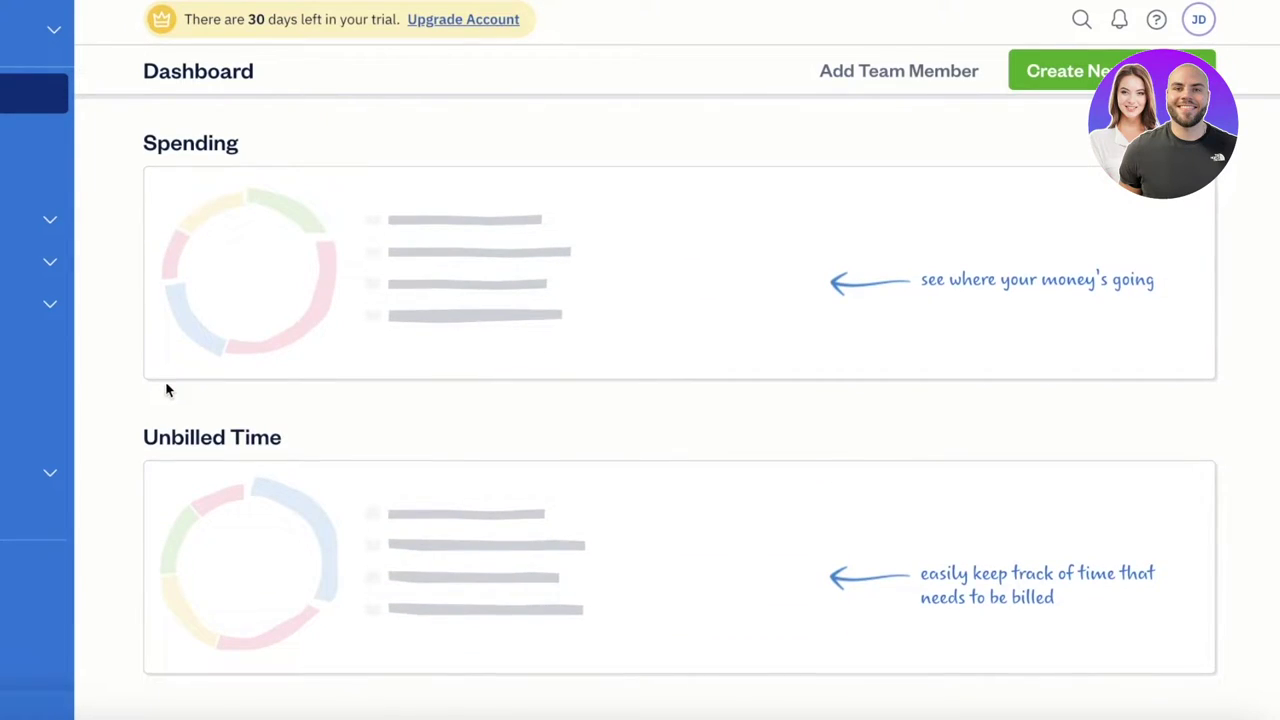
scroll(160, 400, "up", 10)
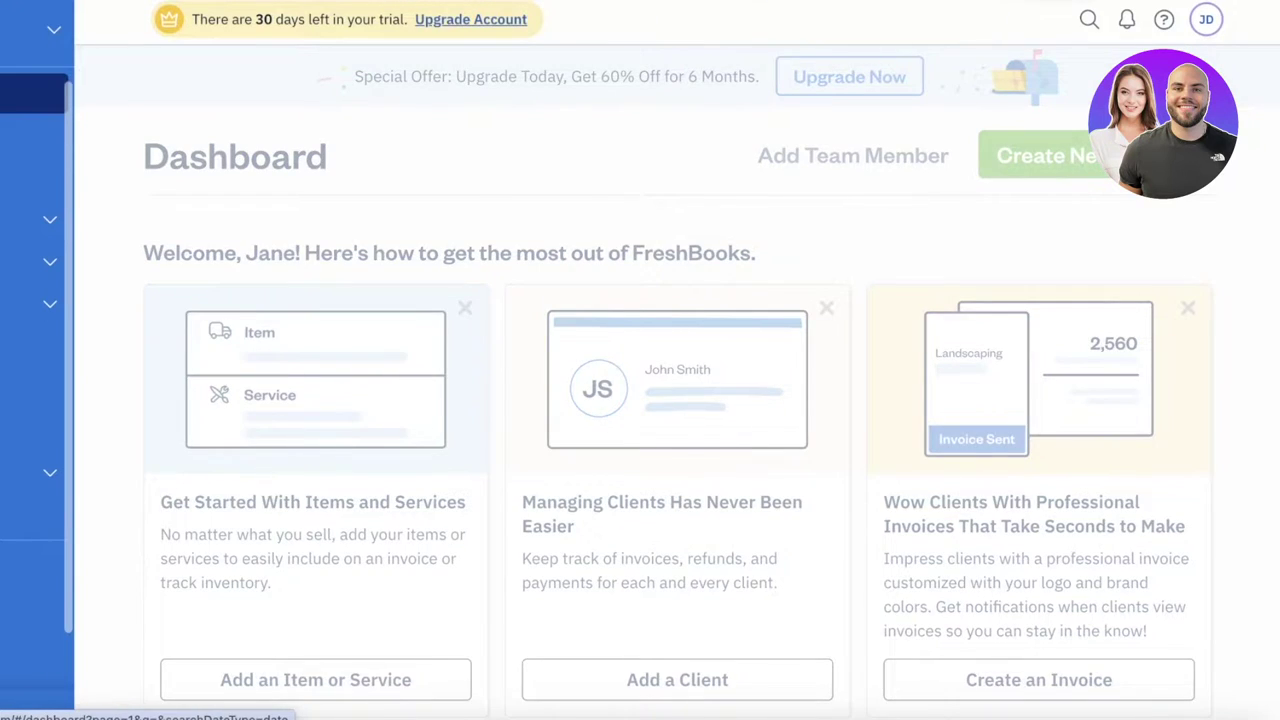
Step: Open the Clients page and examine its billing totals, Recently Active cards and All Clients list
left_click(33, 135)
scroll(372, 475, "down", 3)
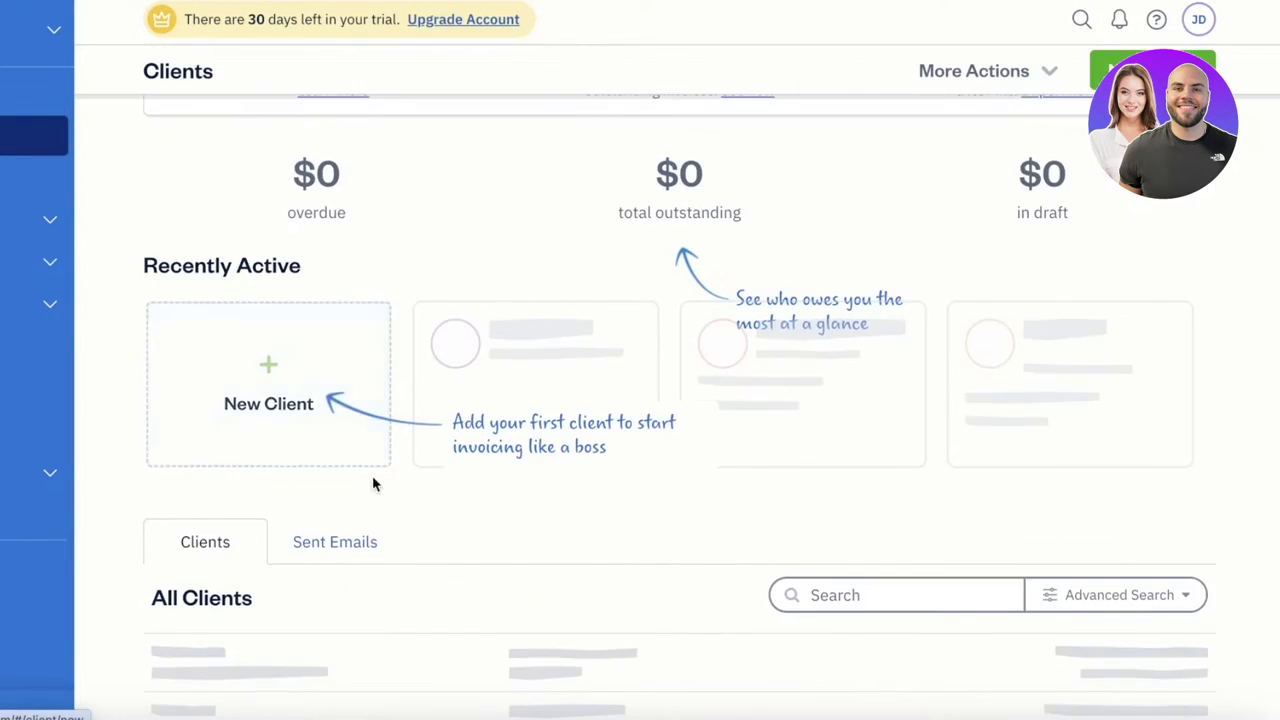
scroll(223, 354, "up", 3)
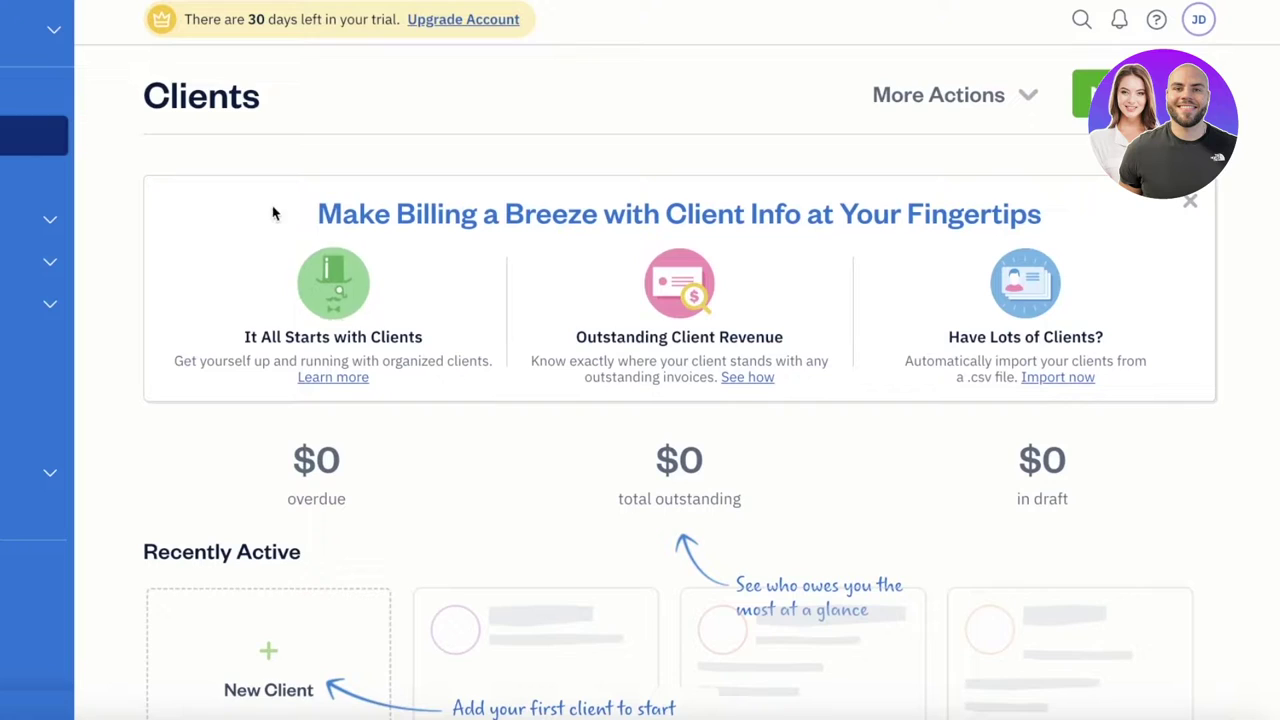
scroll(226, 399, "down", 1)
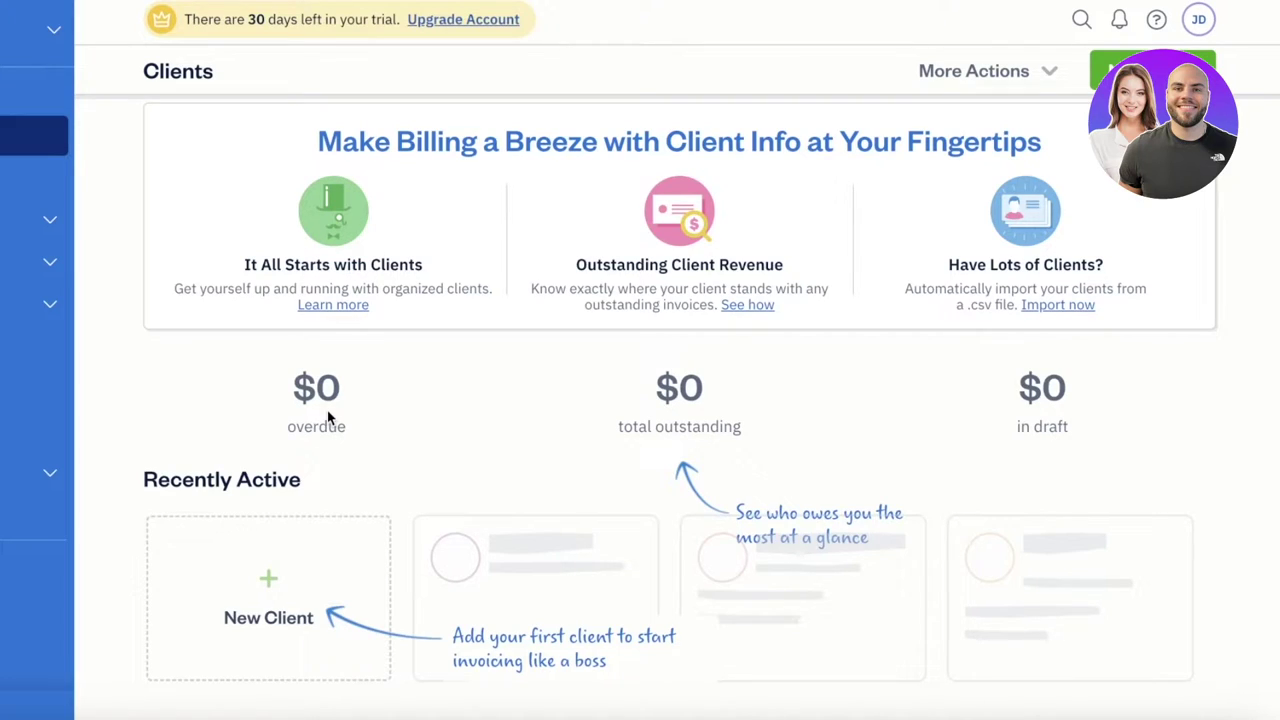
scroll(343, 414, "down", 5)
scroll(506, 343, "up", 6)
scroll(503, 366, "down", 5)
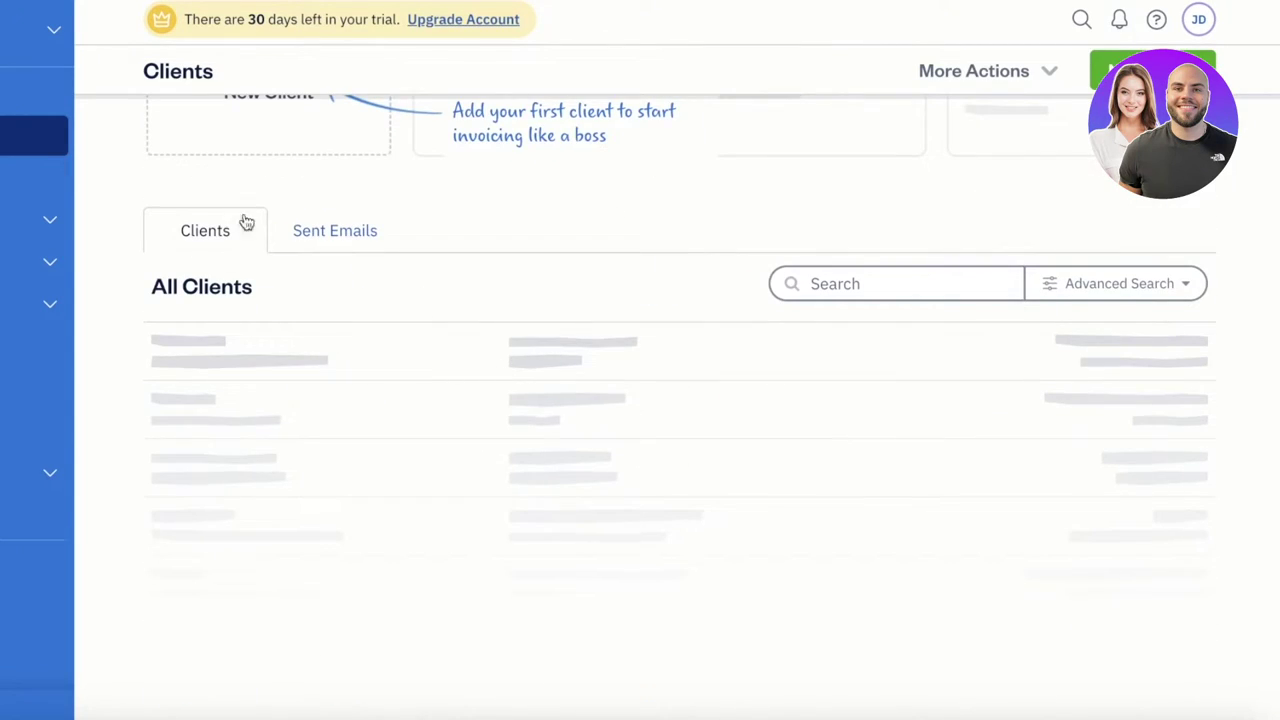
Step: Try to create and save a new client with the contact's first and last name and the company name Alison Co
left_click(1110, 72)
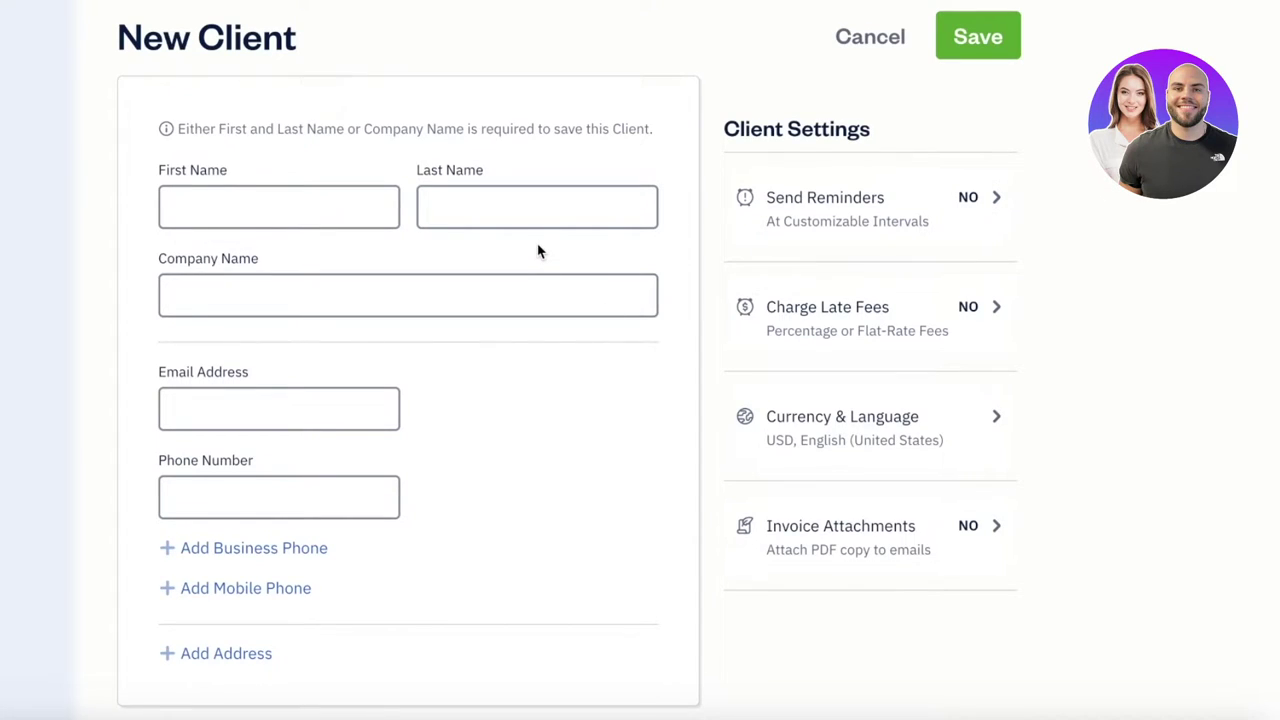
left_click(342, 195)
left_click(320, 322)
left_click(314, 314)
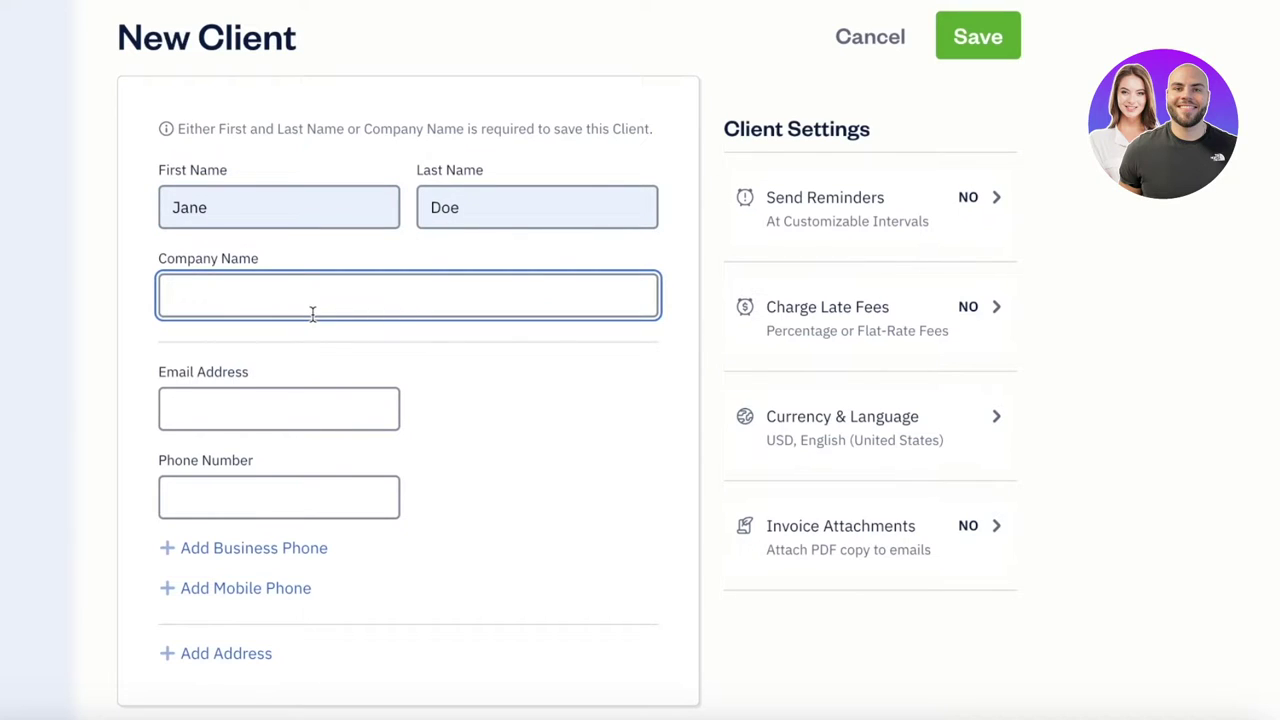
type("A")
type("lison")
key("BackSpace")
type("n Co")
scroll(497, 491, "down", 2)
scroll(486, 331, "up", 2)
left_click(978, 37)
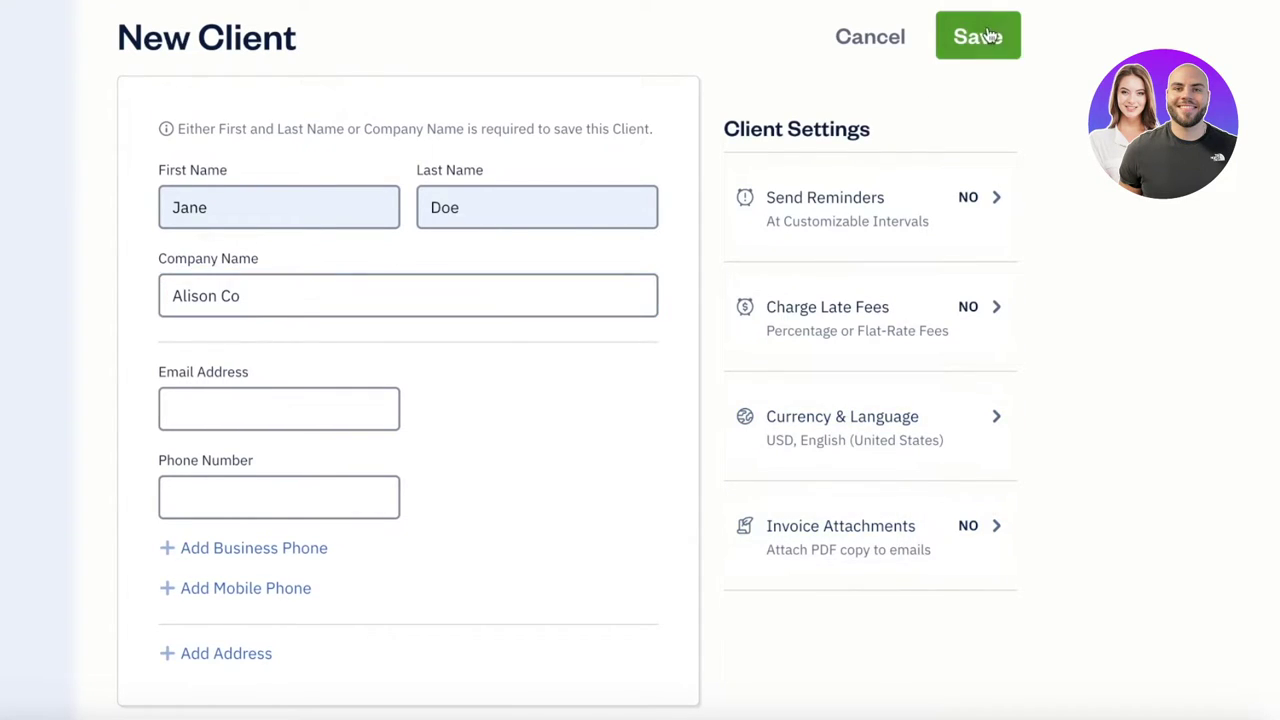
Step: Try to refill the new client's contact name and company name
left_click(354, 194)
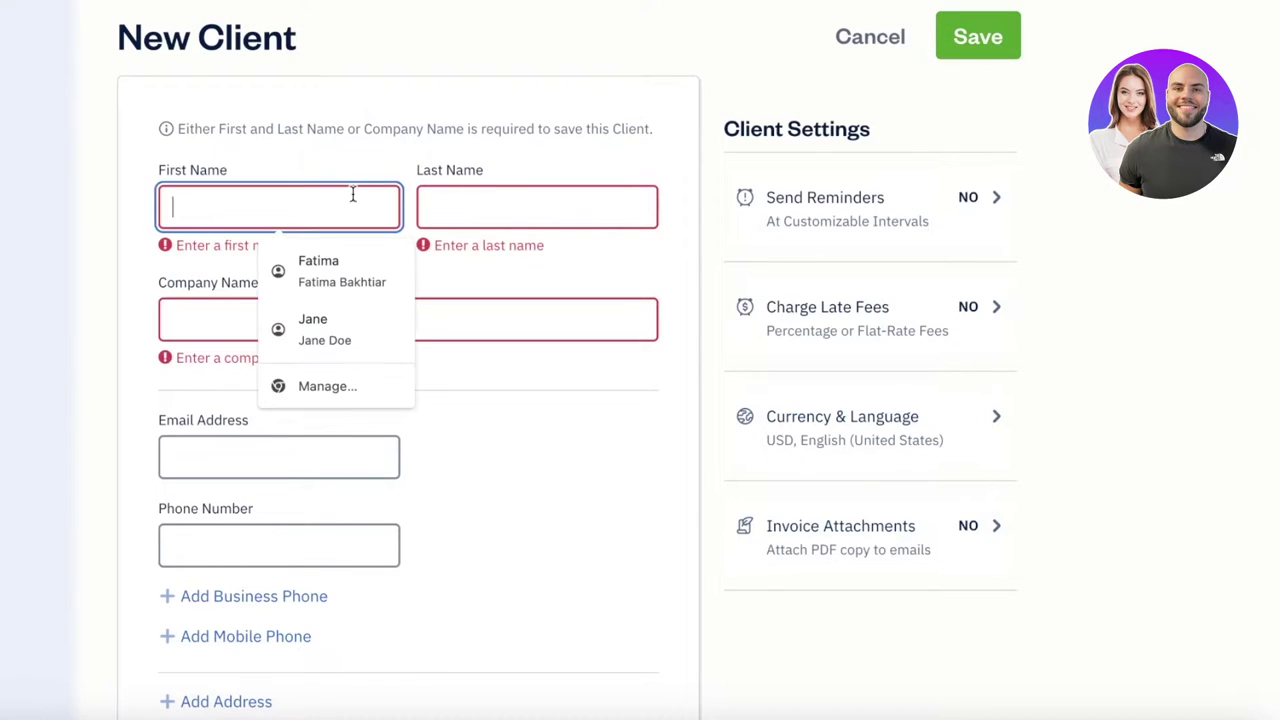
left_click(314, 323)
left_click(300, 295)
type("als")
key("BackSpace")
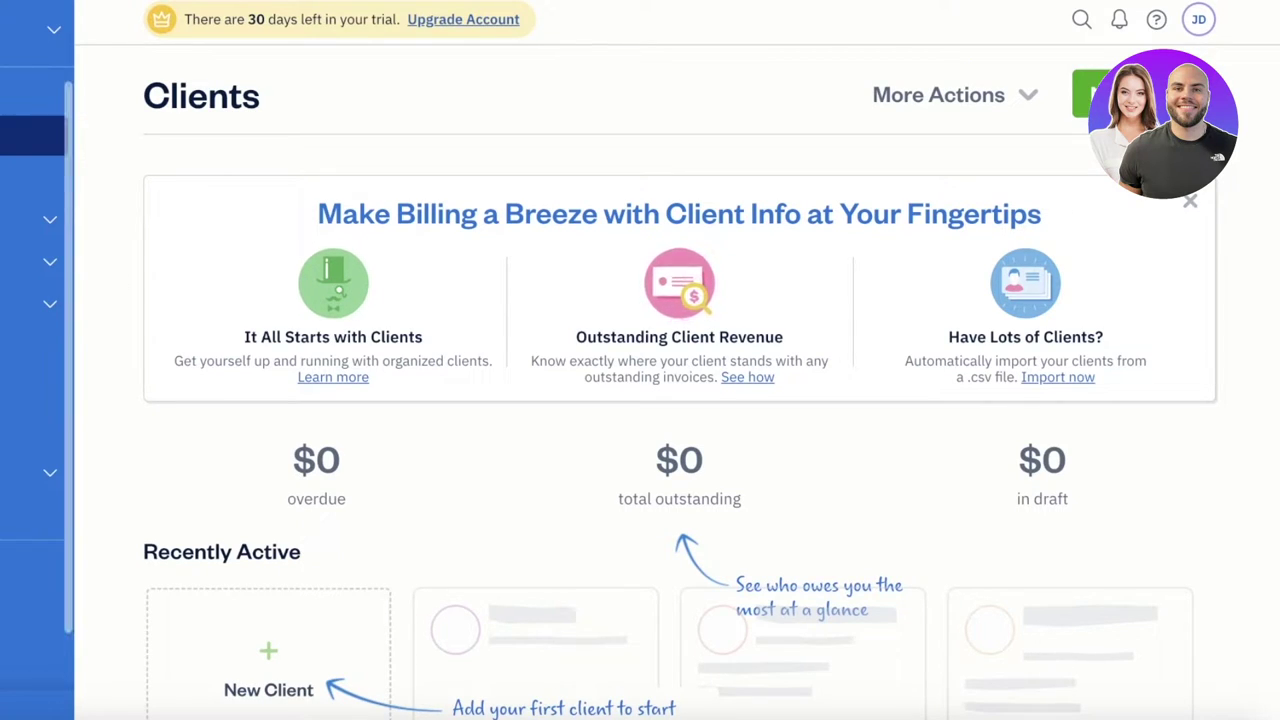
Step: Open the Estimates and Proposals page and view the choices for creating a new document
left_click(32, 136)
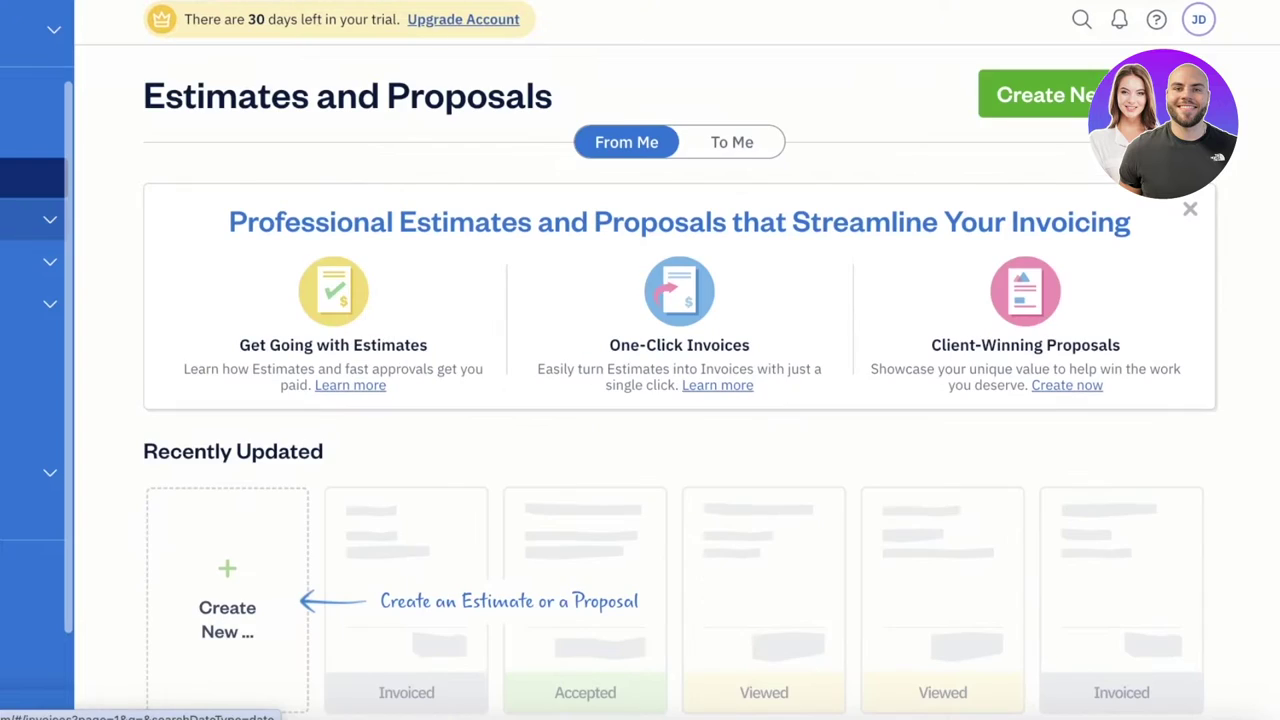
scroll(478, 454, "down", 3)
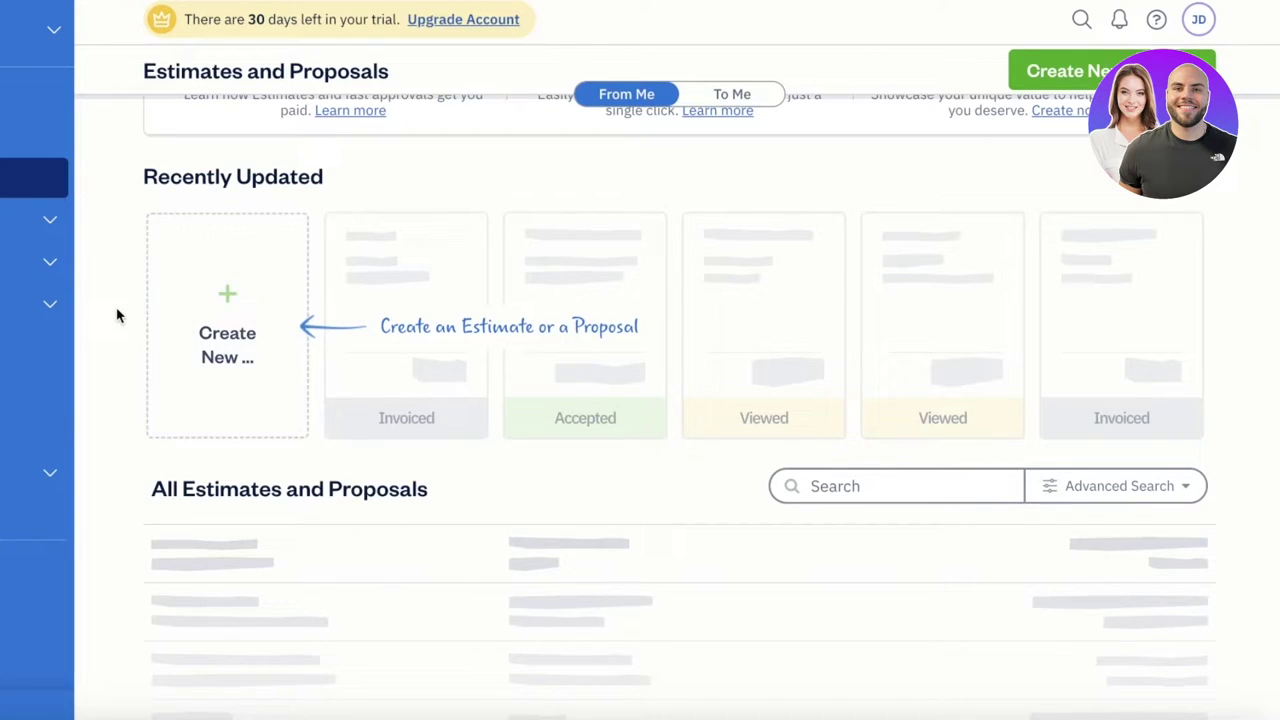
scroll(260, 314, "up", 1)
left_click(265, 324)
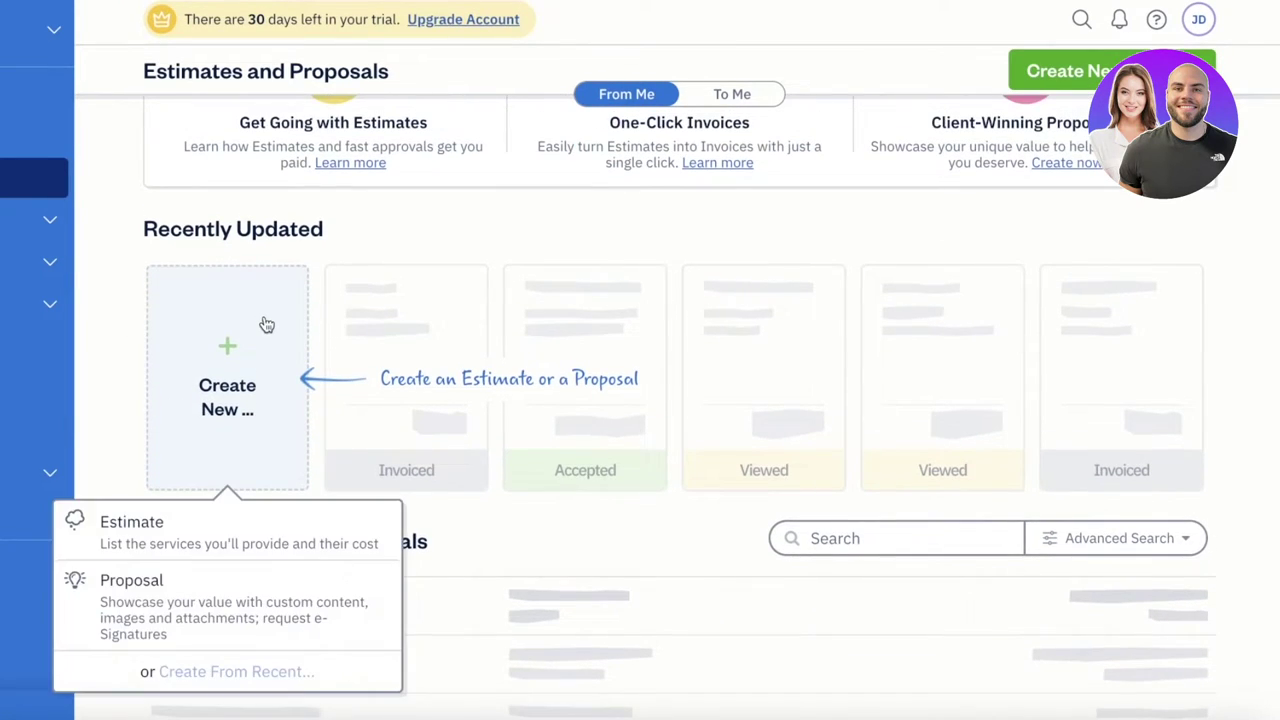
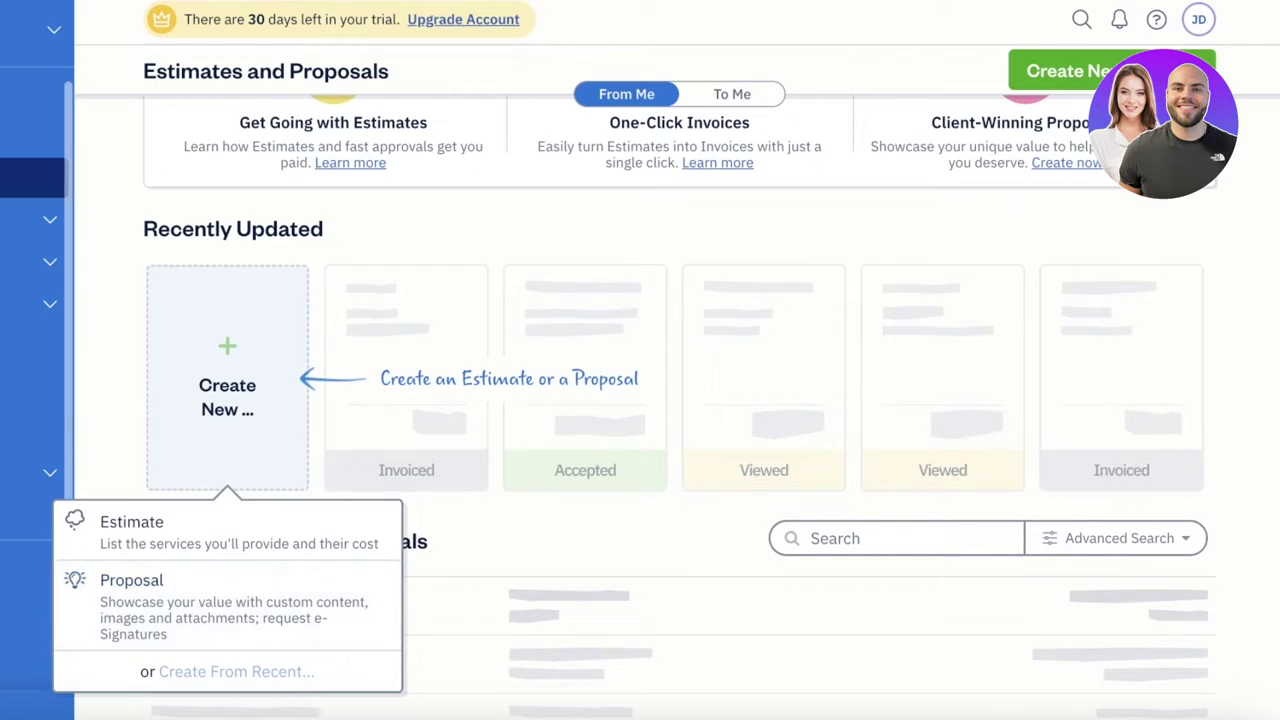
Step: Start a new estimate and add a Tshirt line with a rate of $40
left_click(194, 527)
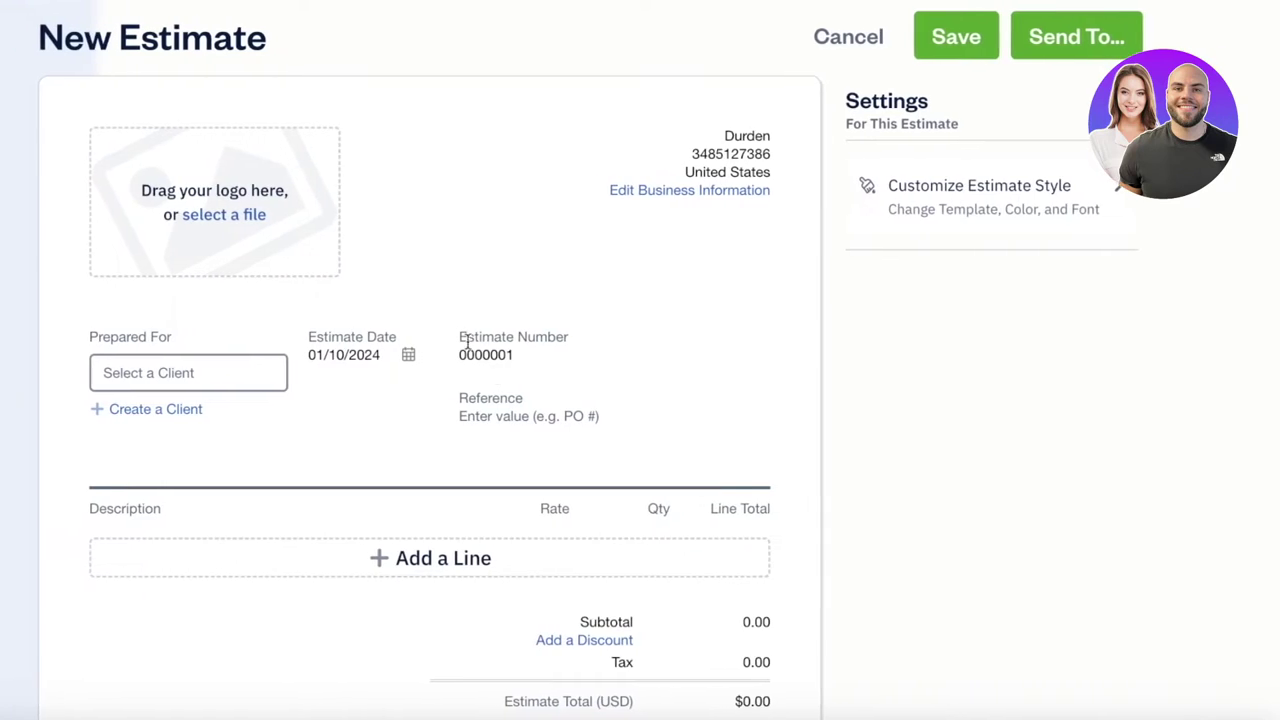
left_click(263, 330)
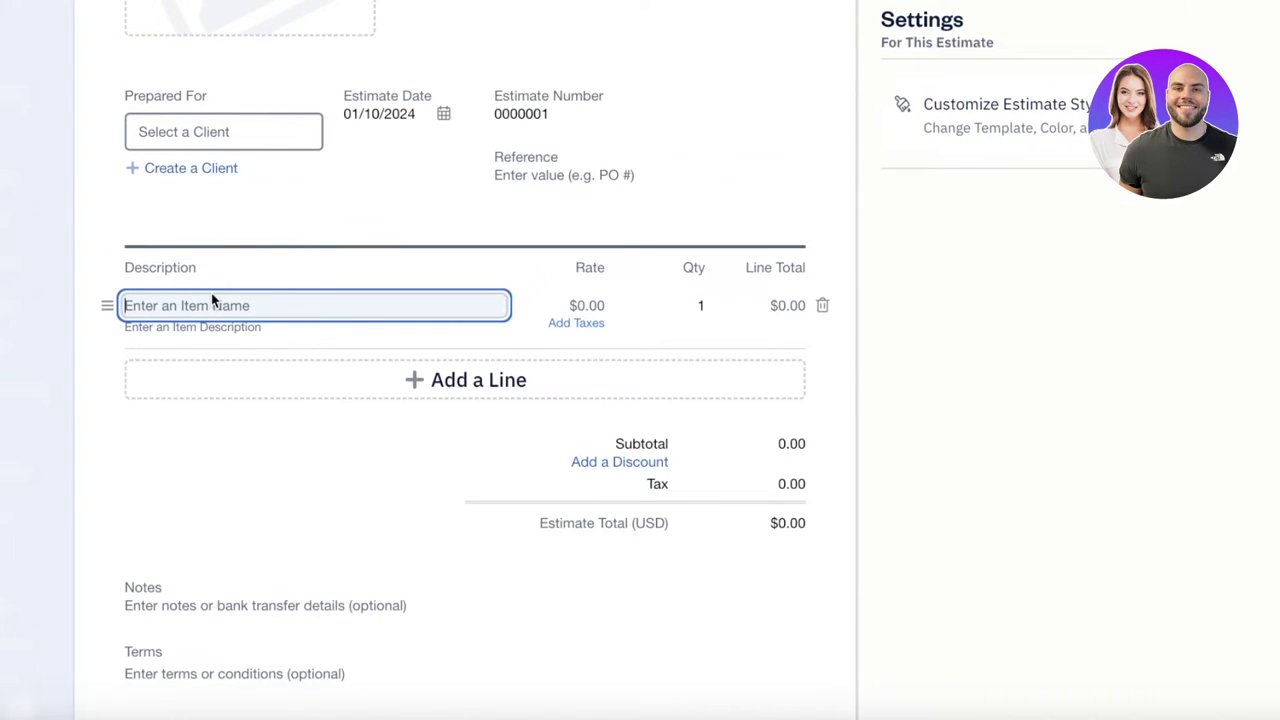
type("Tshirt")
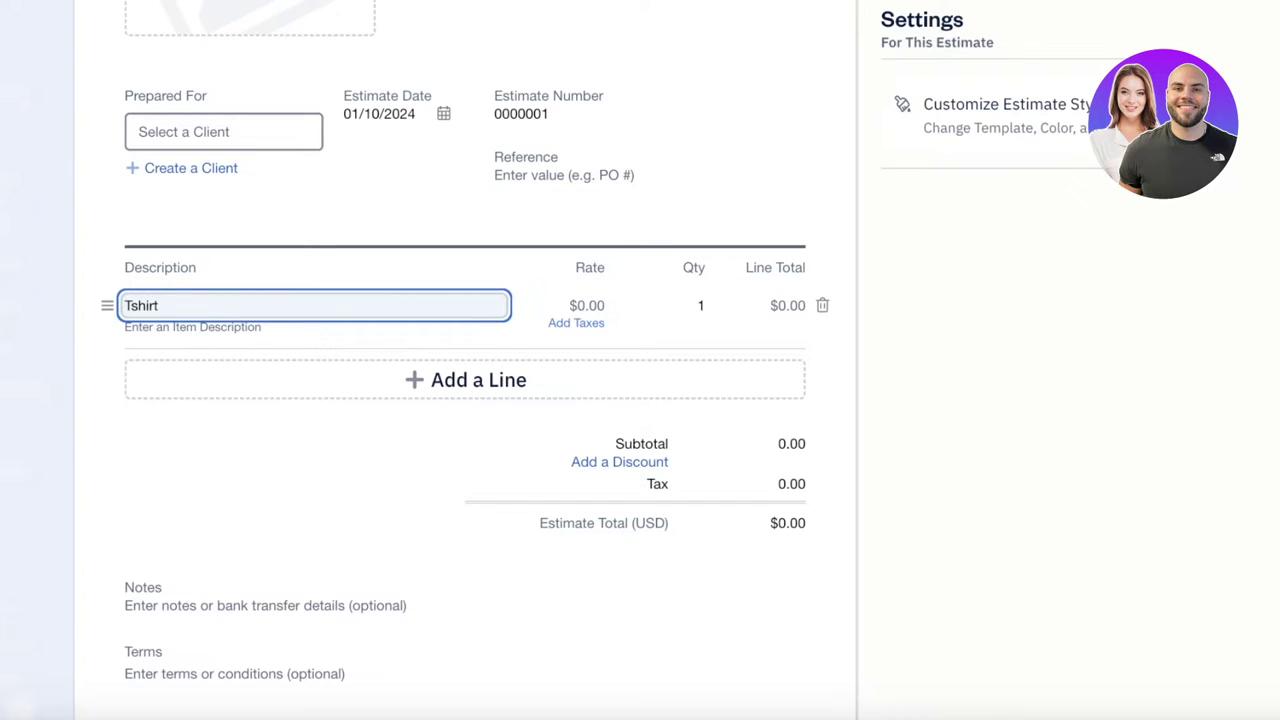
left_click(598, 308)
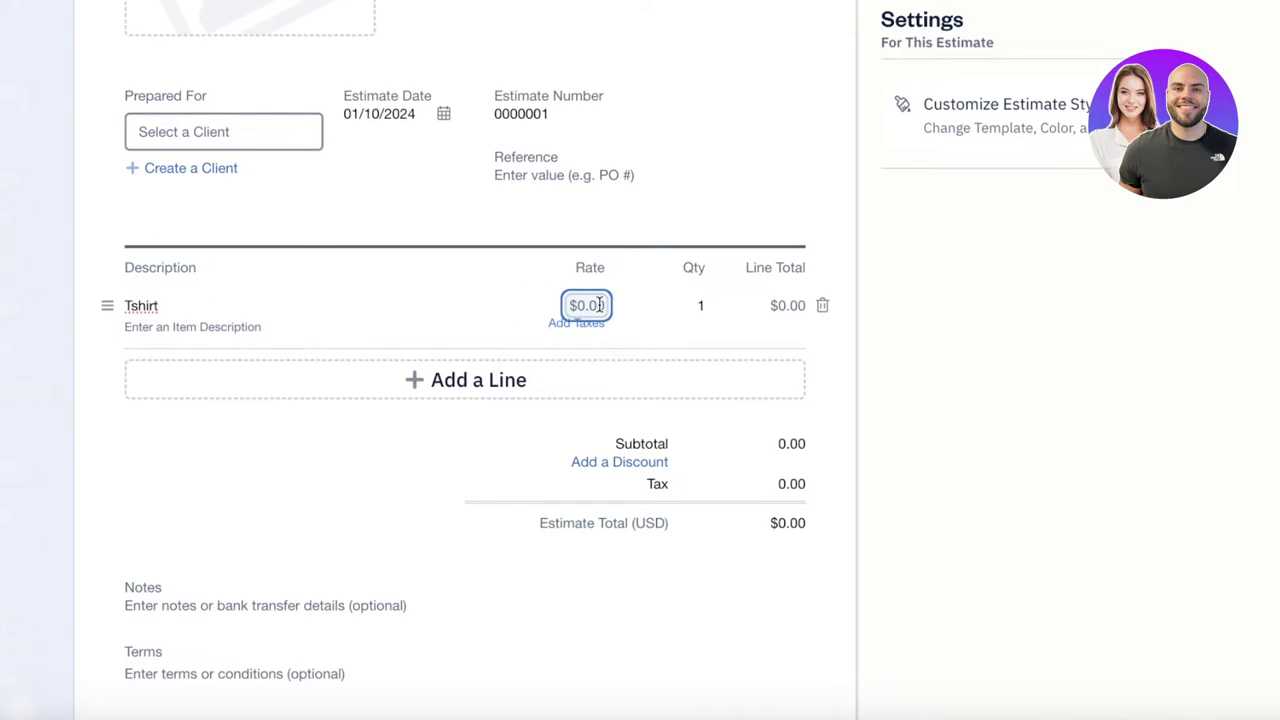
type("111")
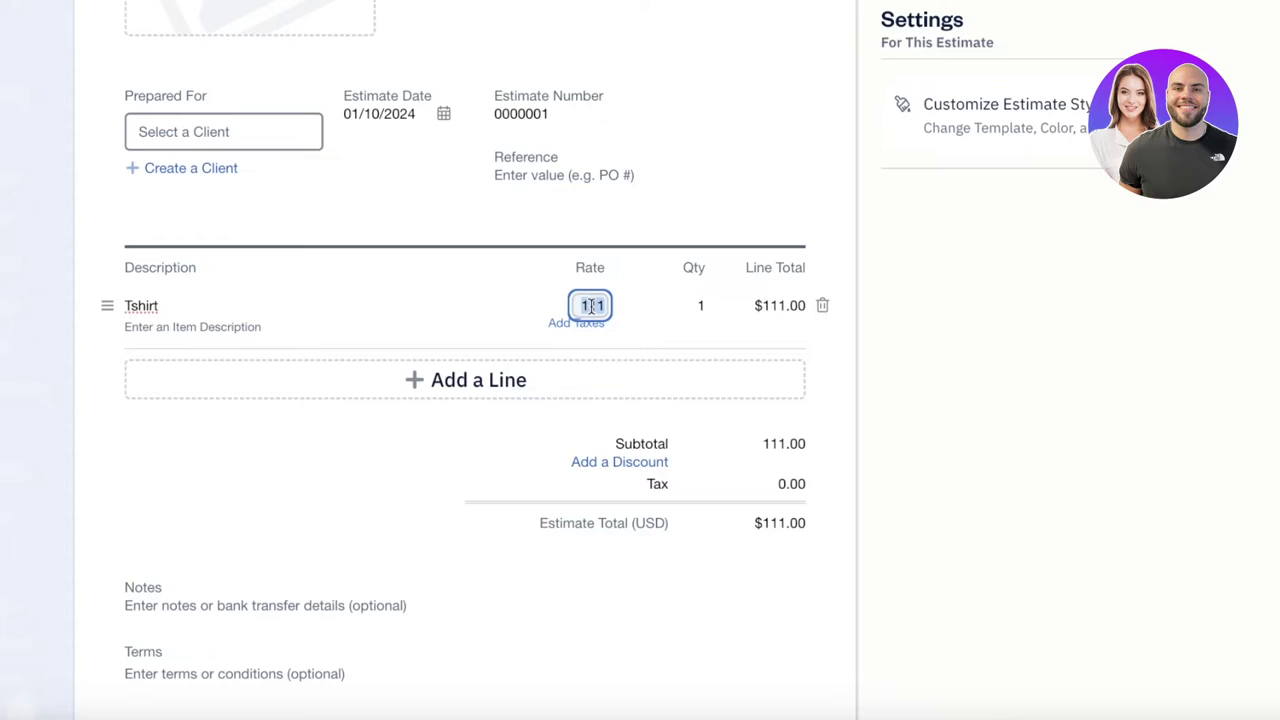
type("40")
left_click(672, 304)
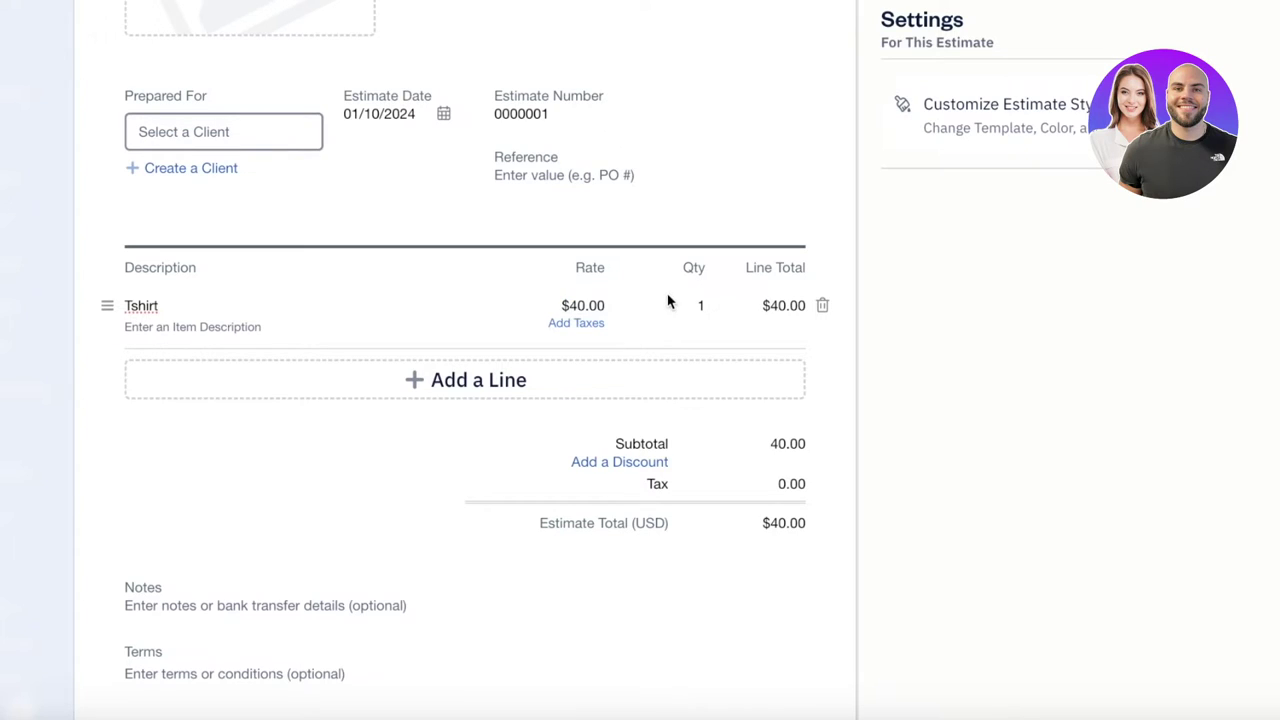
Step: Add a second estimate line for jeans with a rate of $70
left_click(444, 384)
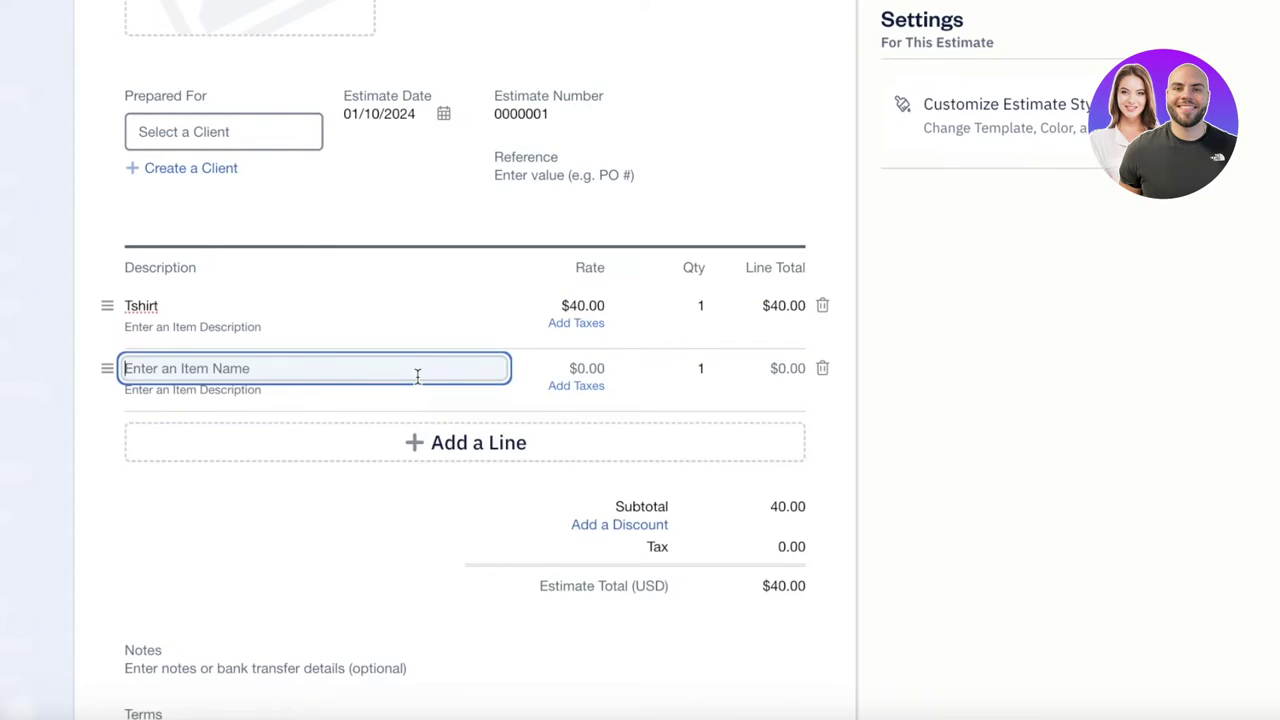
type("jeans")
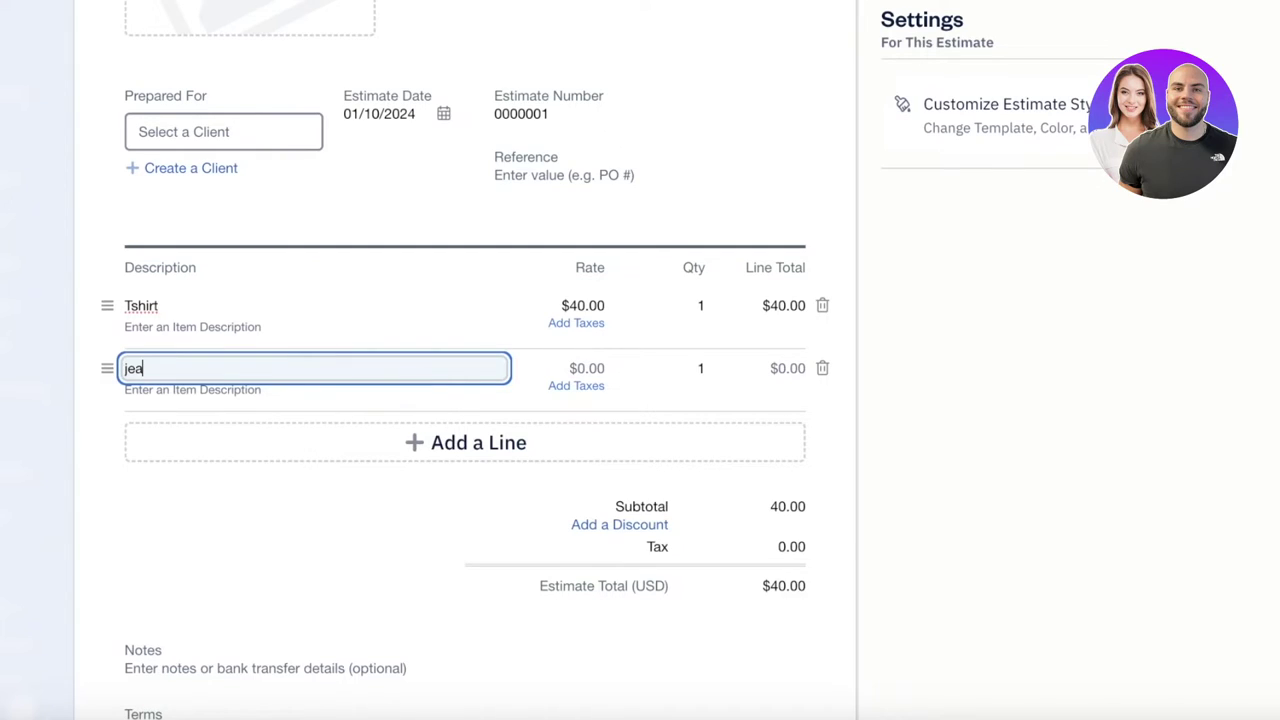
left_click(586, 369)
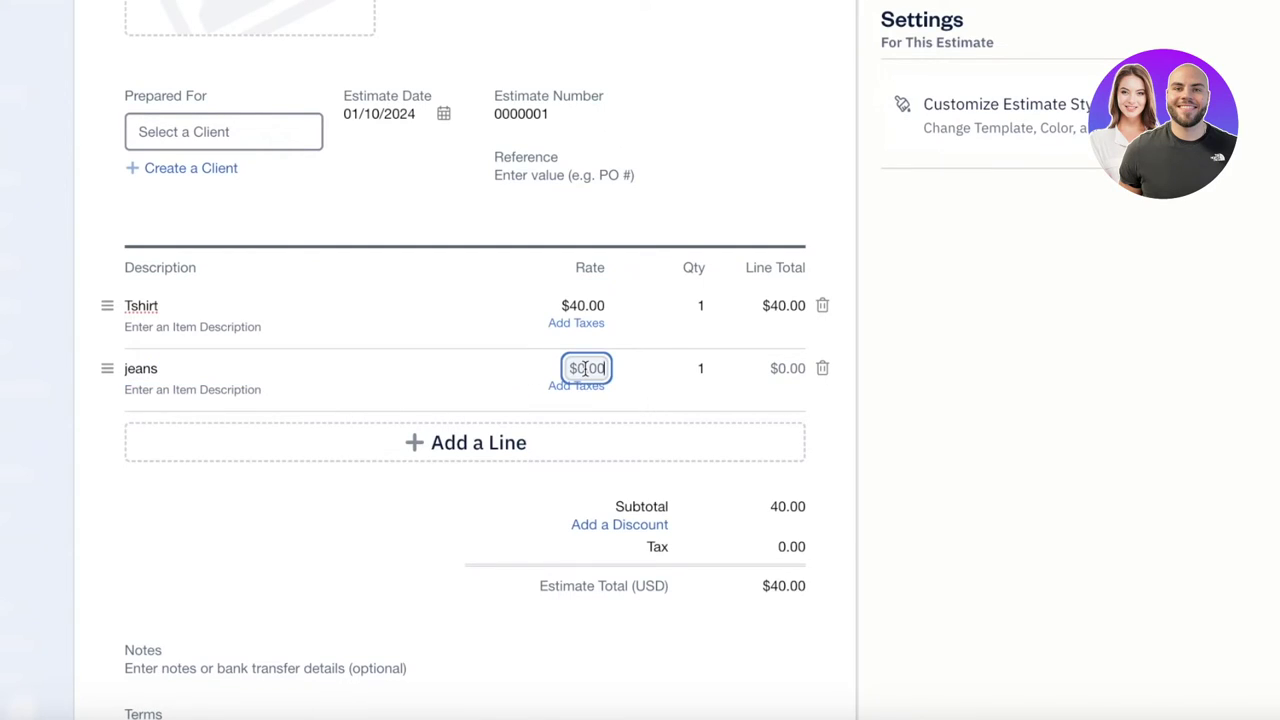
type("70")
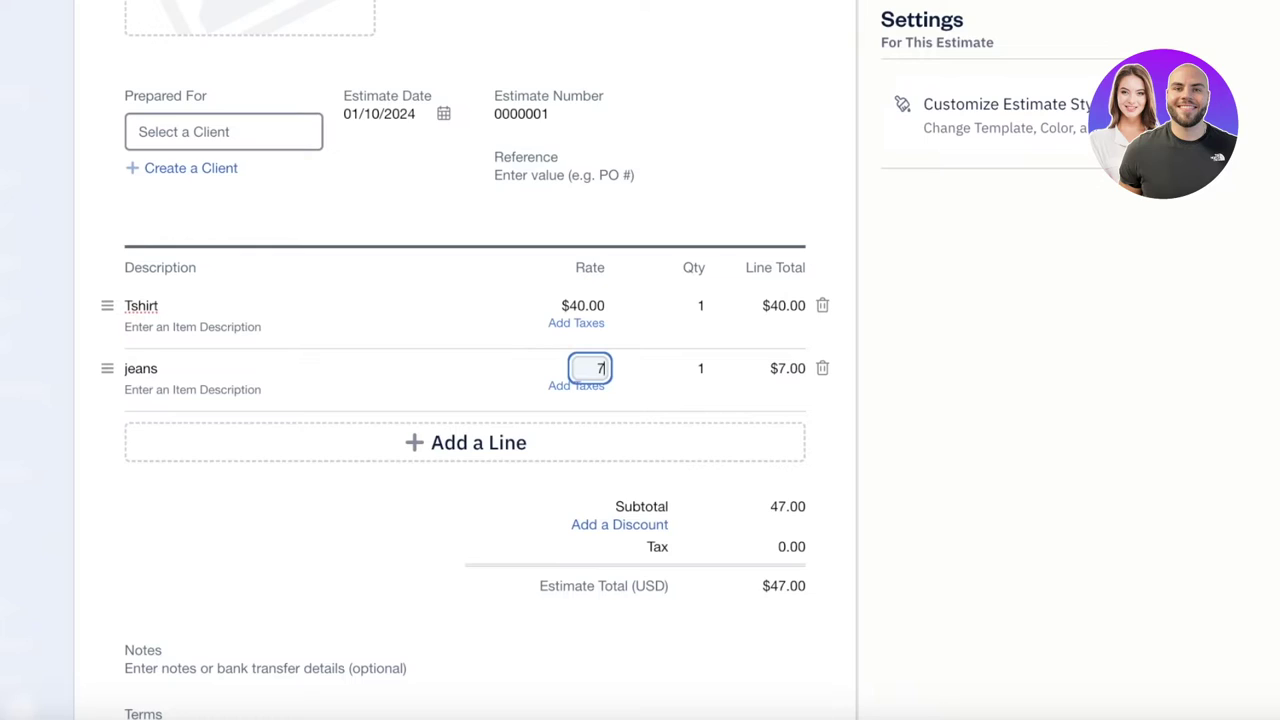
left_click(603, 648)
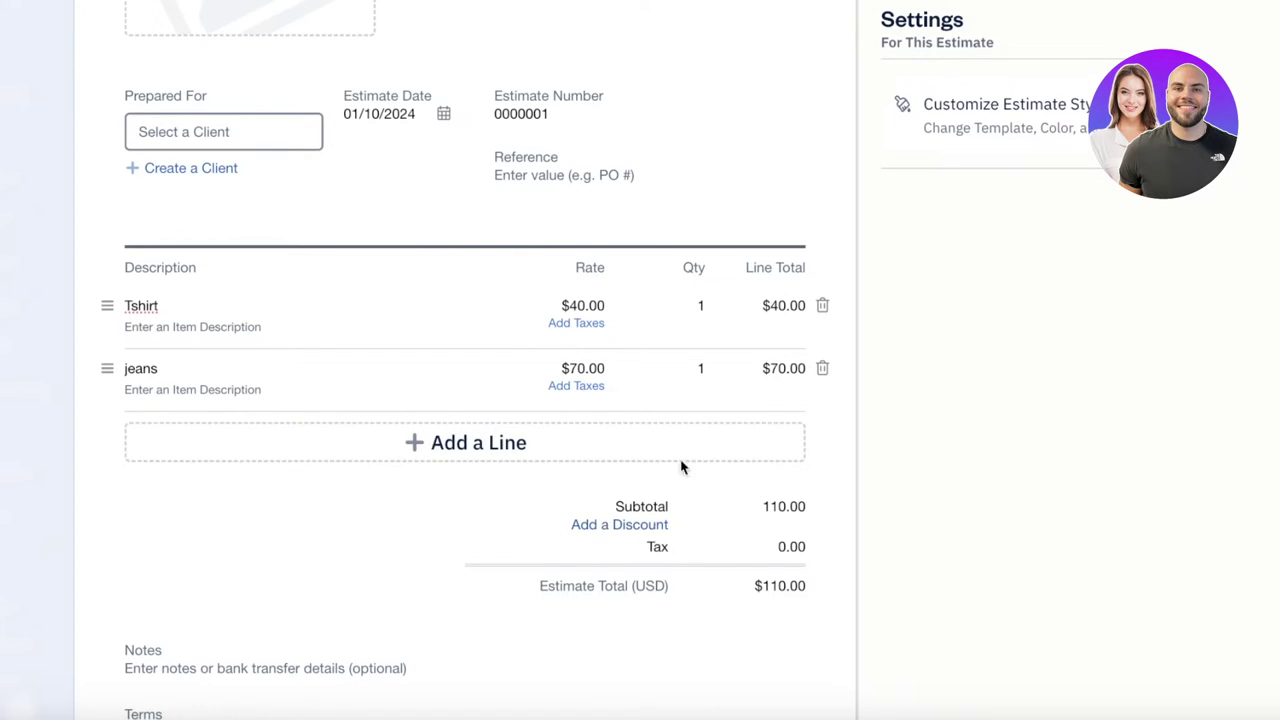
Step: Review the estimate's discount, notes, terms and header fields, and try to save the estimate
scroll(597, 386, "down", 2)
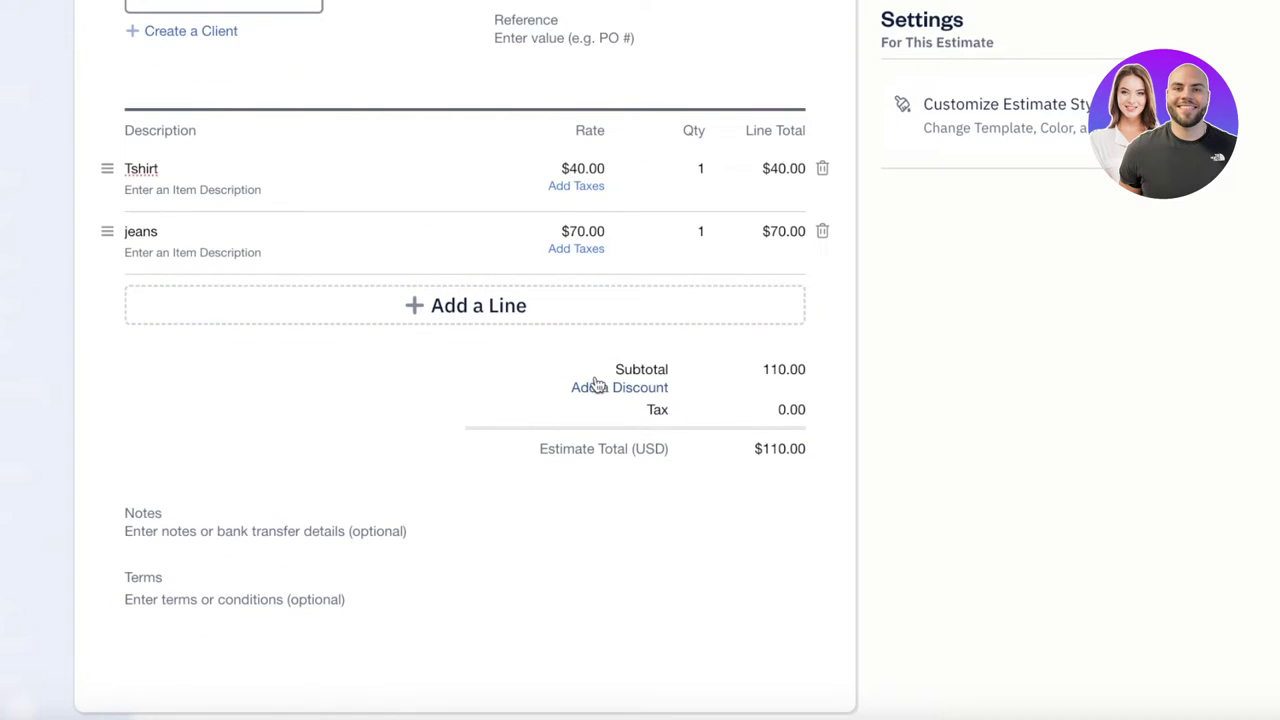
scroll(462, 352, "up", 5)
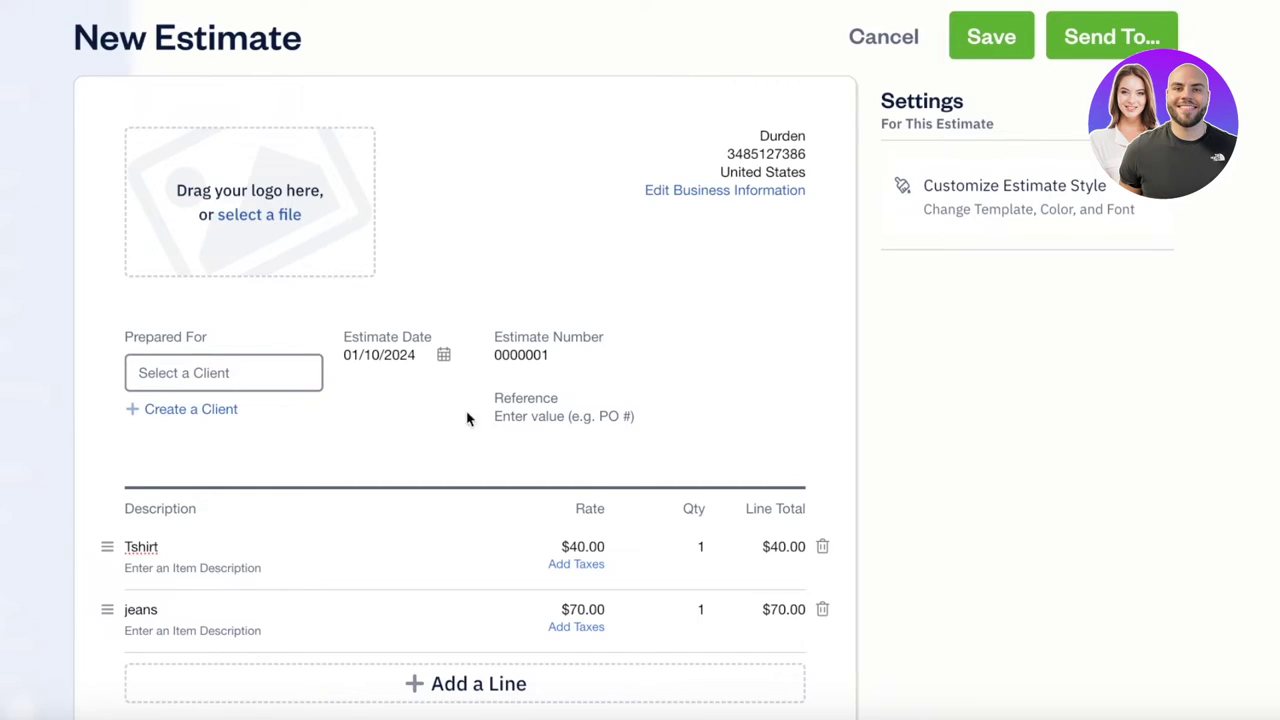
left_click(995, 36)
scroll(977, 257, "up", 3)
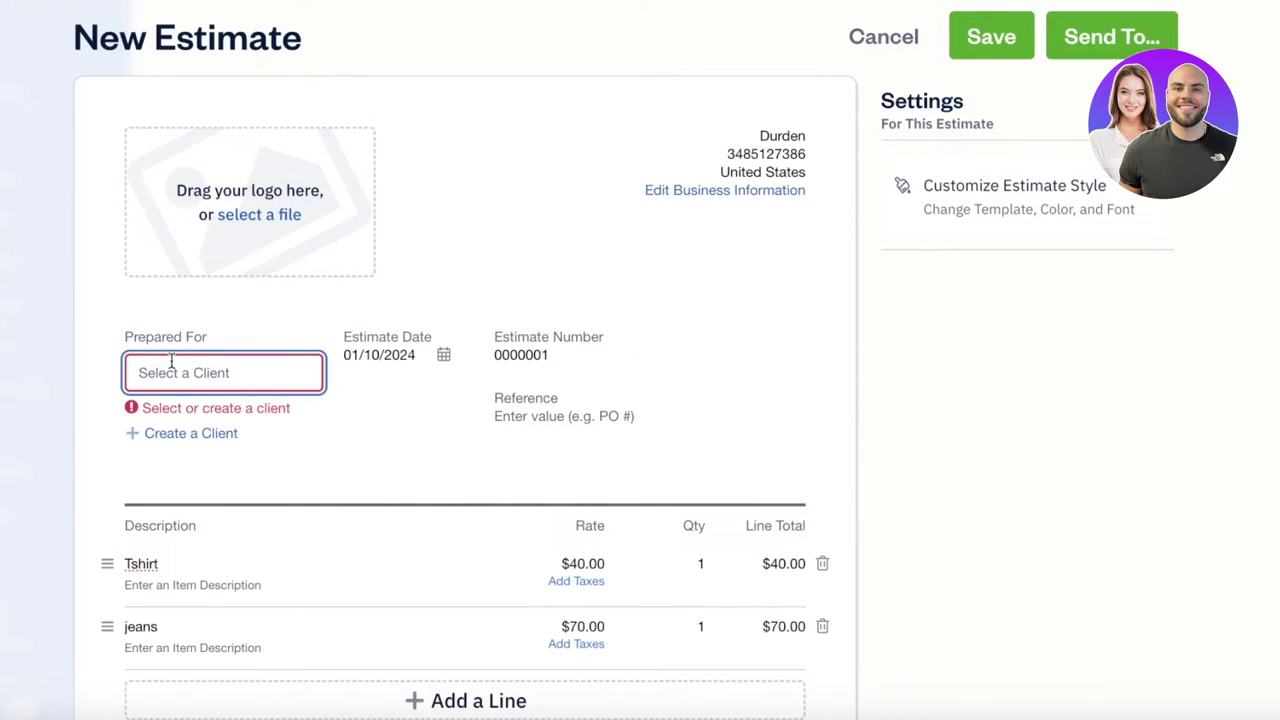
Step: Try to create the client Alison Co from the estimate's Prepared For field, and close the new client form
type("A")
key("BackSpace")
type("Alison Co")
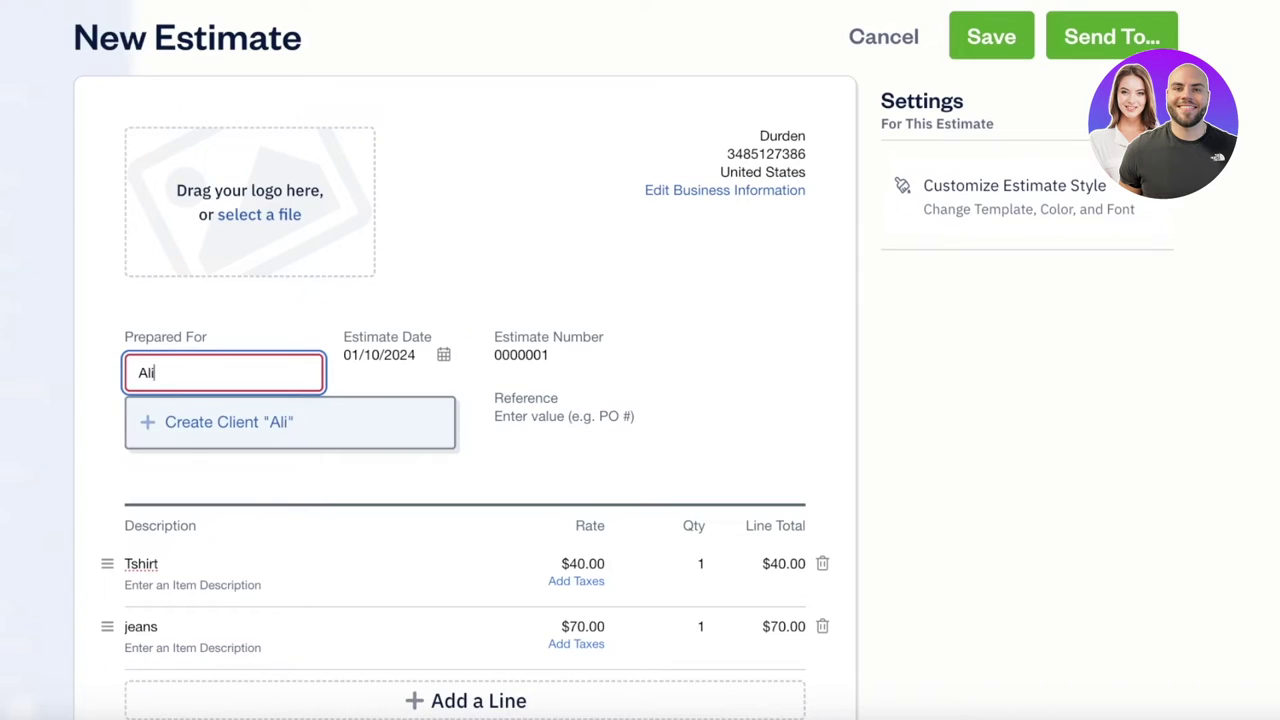
left_click(203, 410)
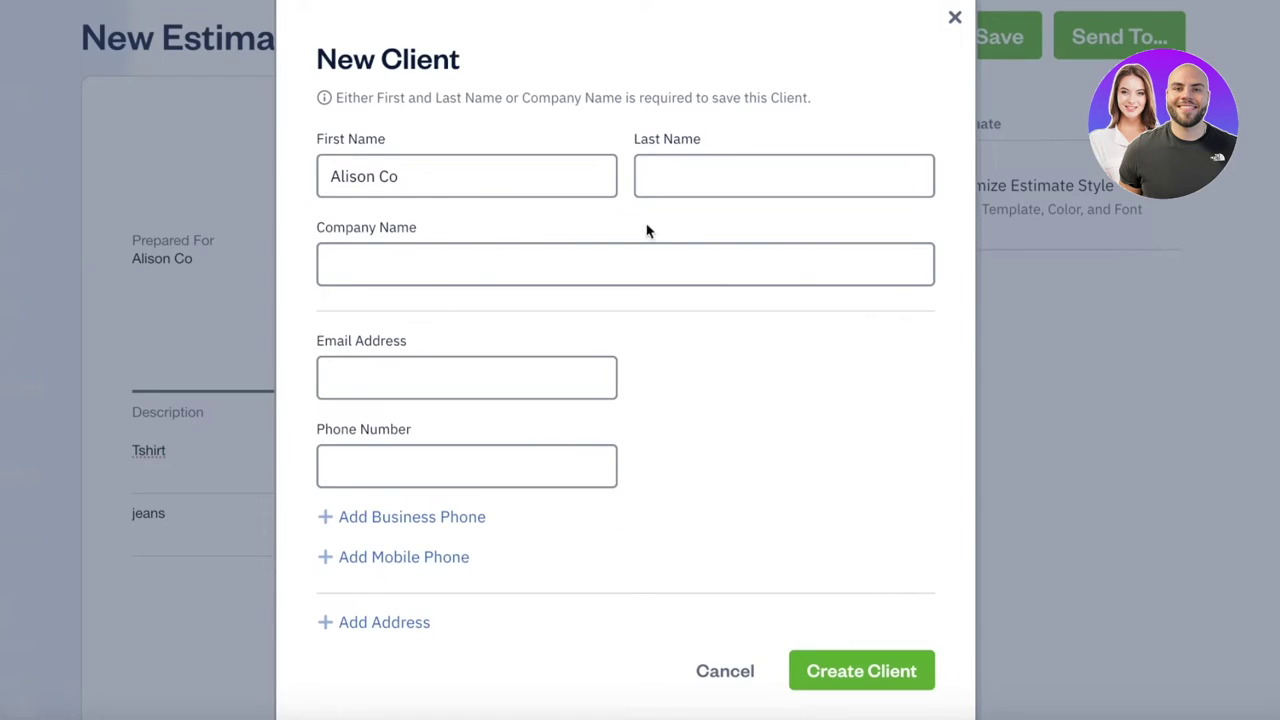
left_click(866, 671)
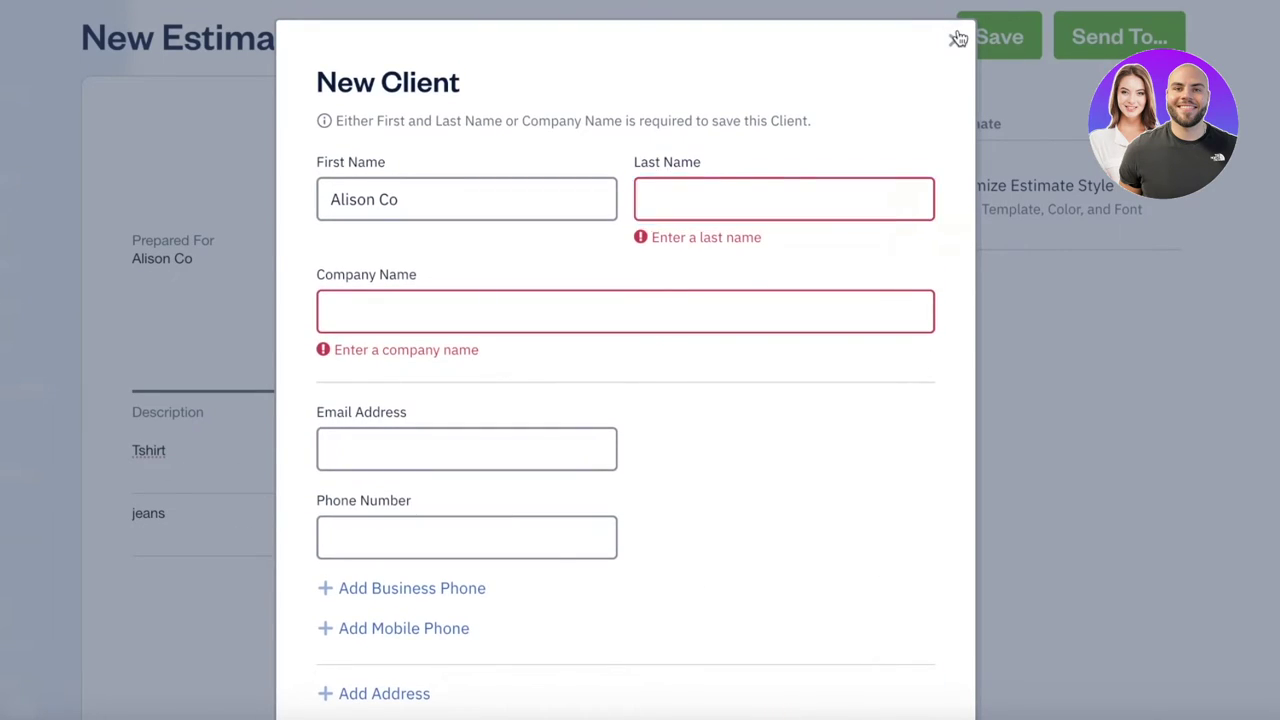
left_click(955, 40)
Step: Cancel the new estimate and discard its unsaved changes
scroll(789, 346, "down", 4)
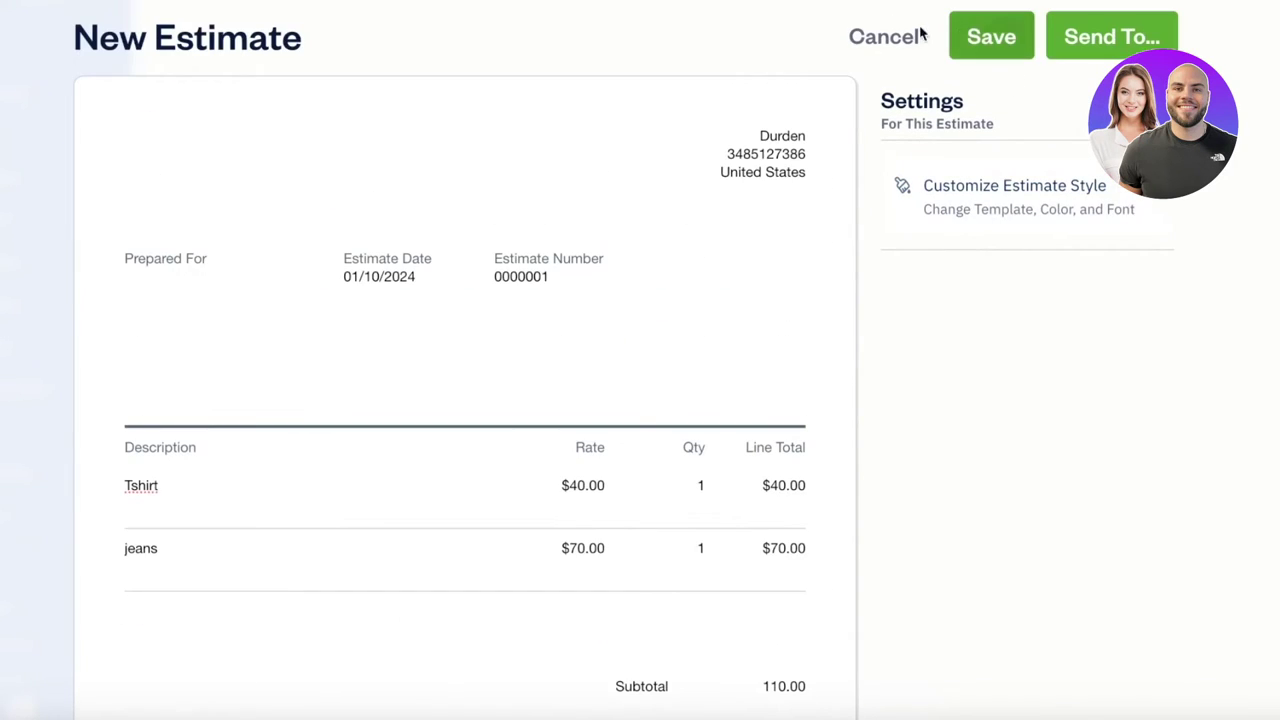
left_click(922, 36)
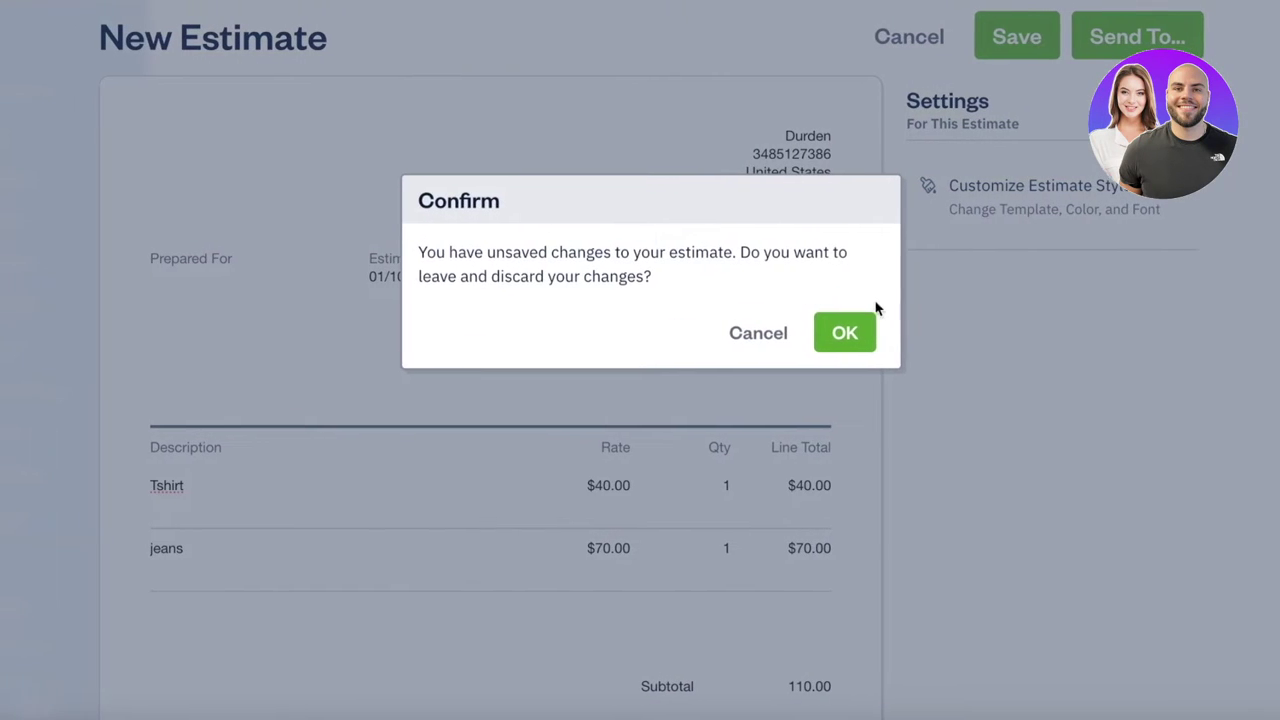
left_click(818, 331)
Step: View the Invoices page, open the Expenses page and dismiss its receipt-matching notice
left_click(55, 264)
left_click(70, 219)
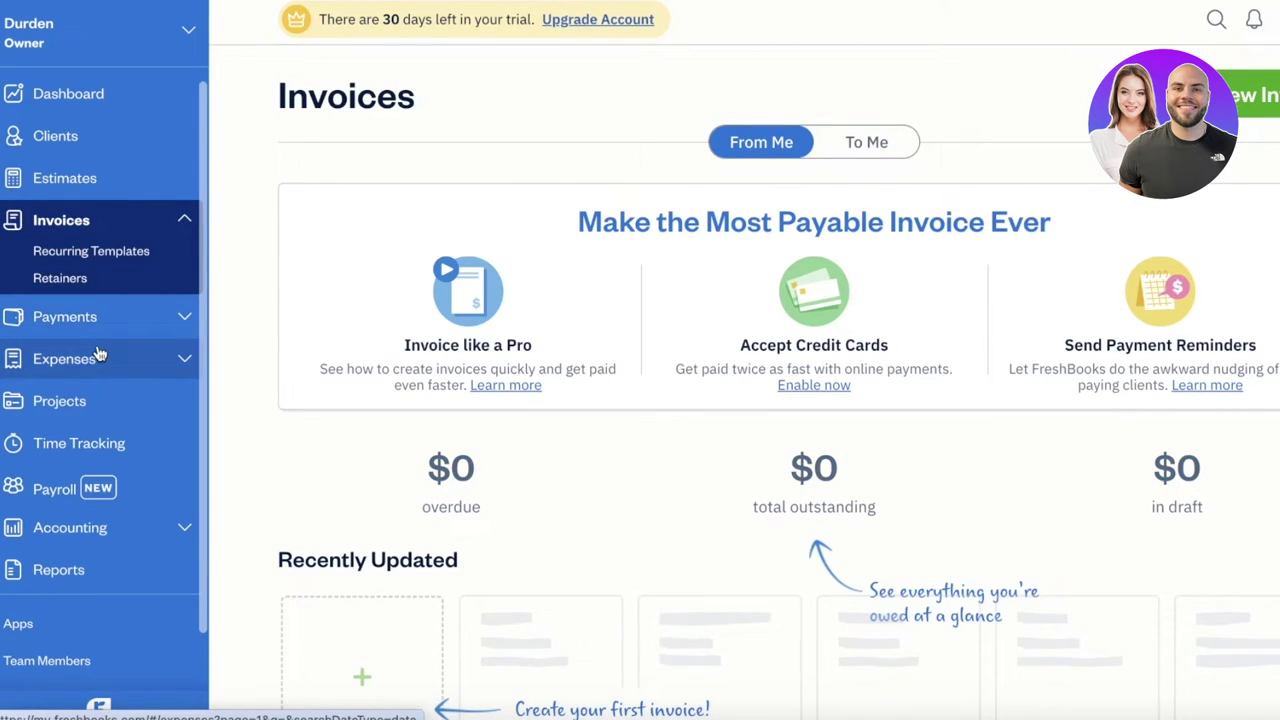
left_click(98, 356)
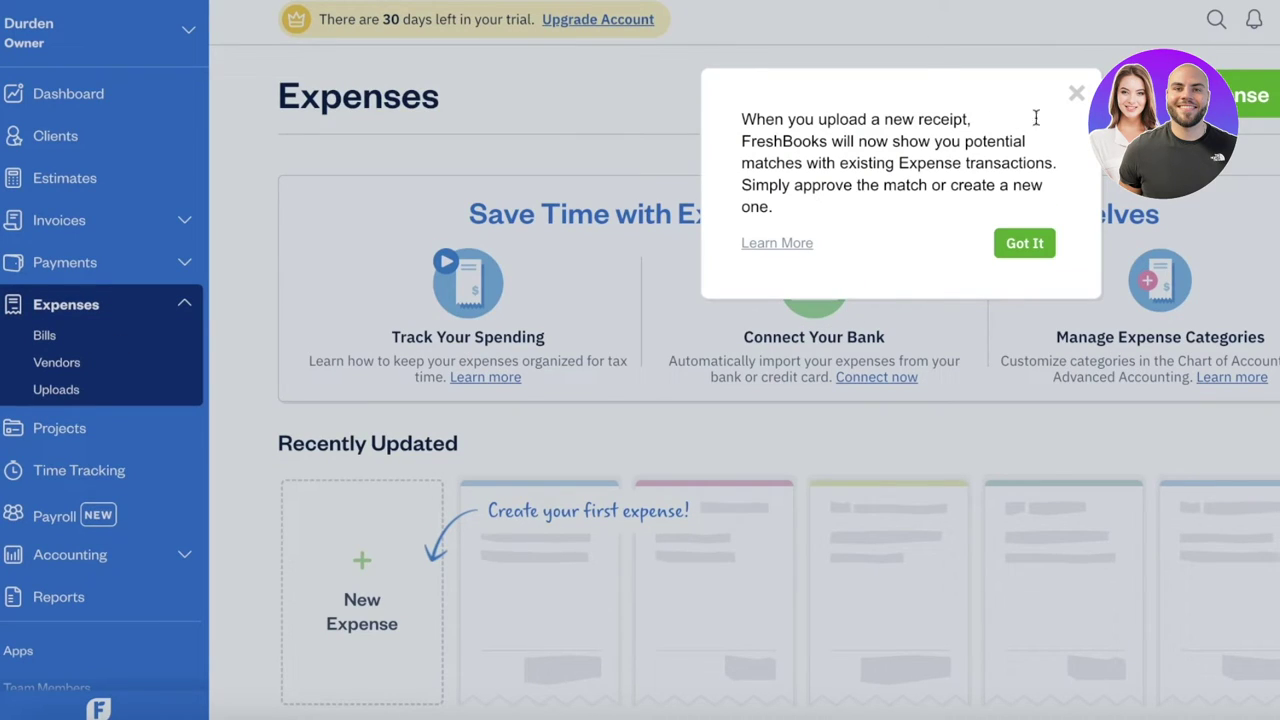
left_click(1076, 93)
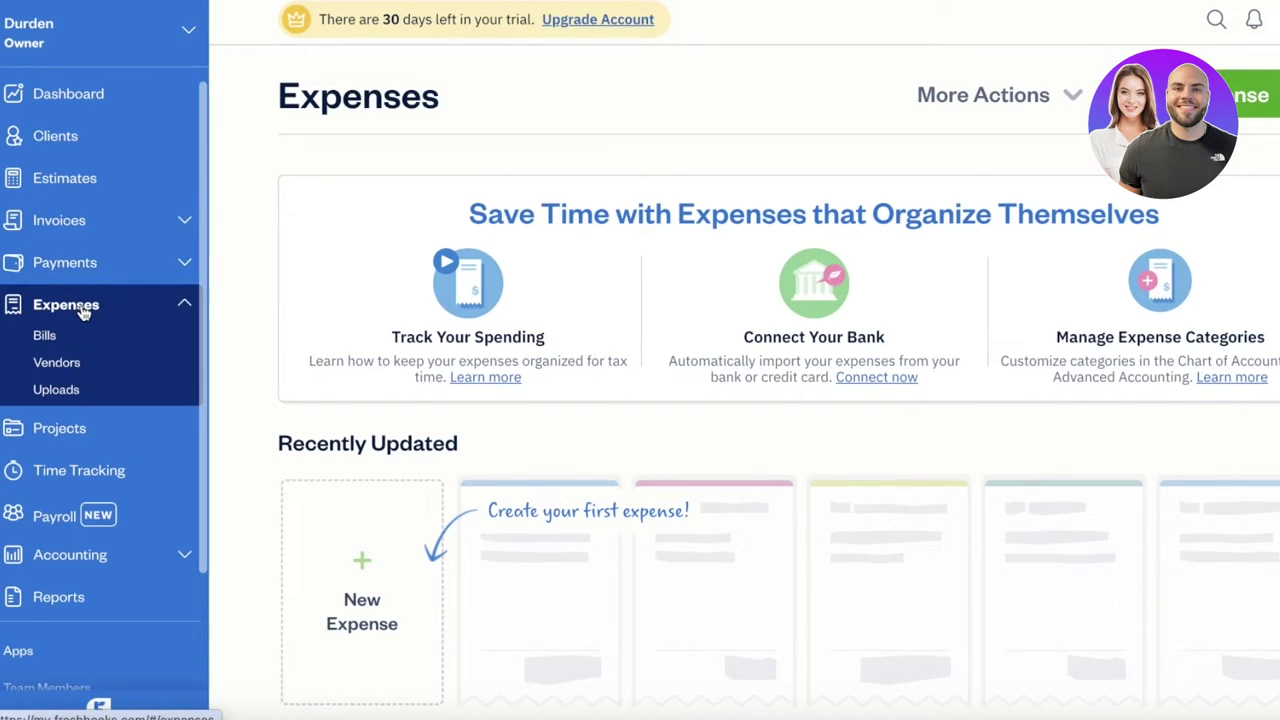
Step: Open the Invoices page, look over a blank new invoice's totals, settings and attachments, and return to the Invoices page
left_click(64, 221)
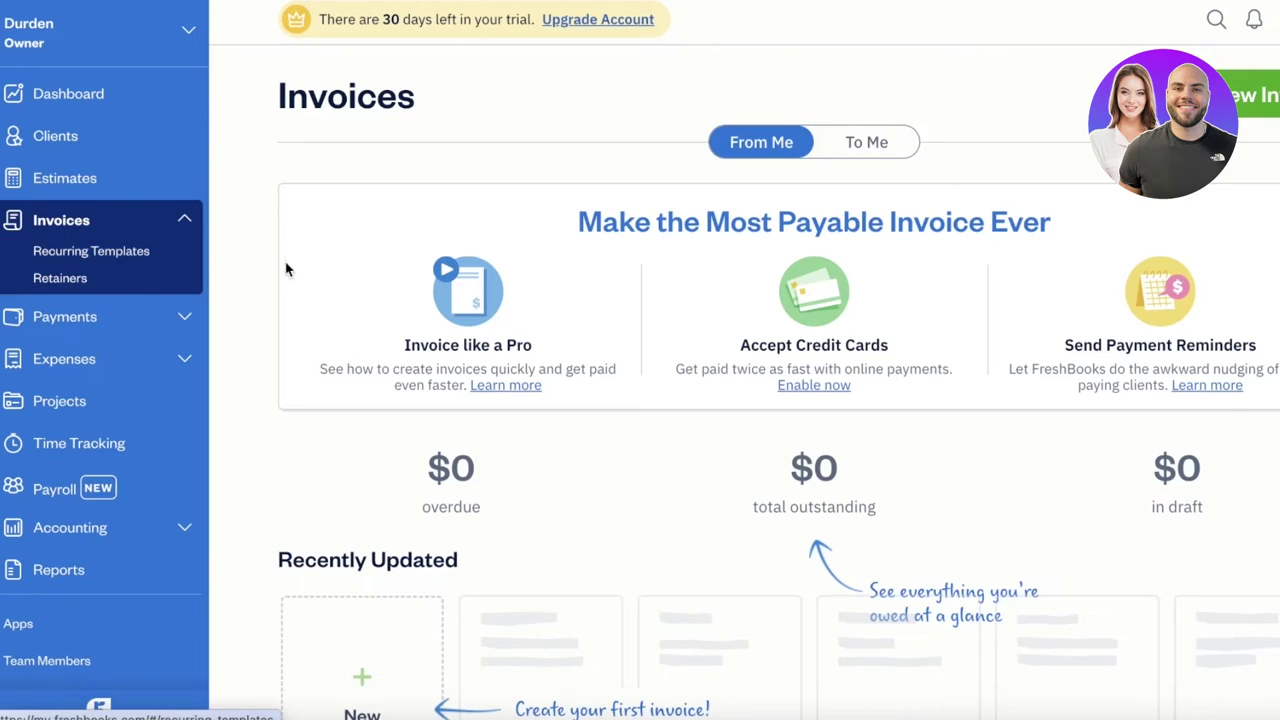
scroll(277, 263, "down", 3)
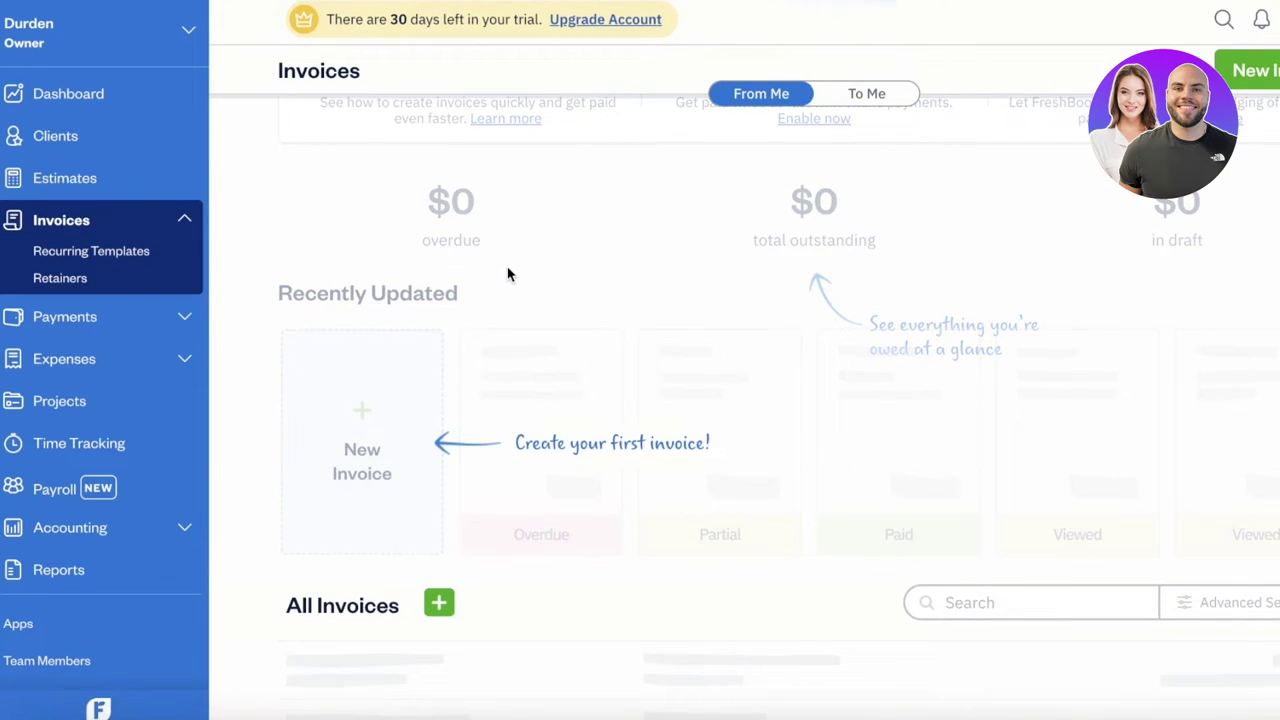
left_click(405, 428)
scroll(346, 425, "down", 5)
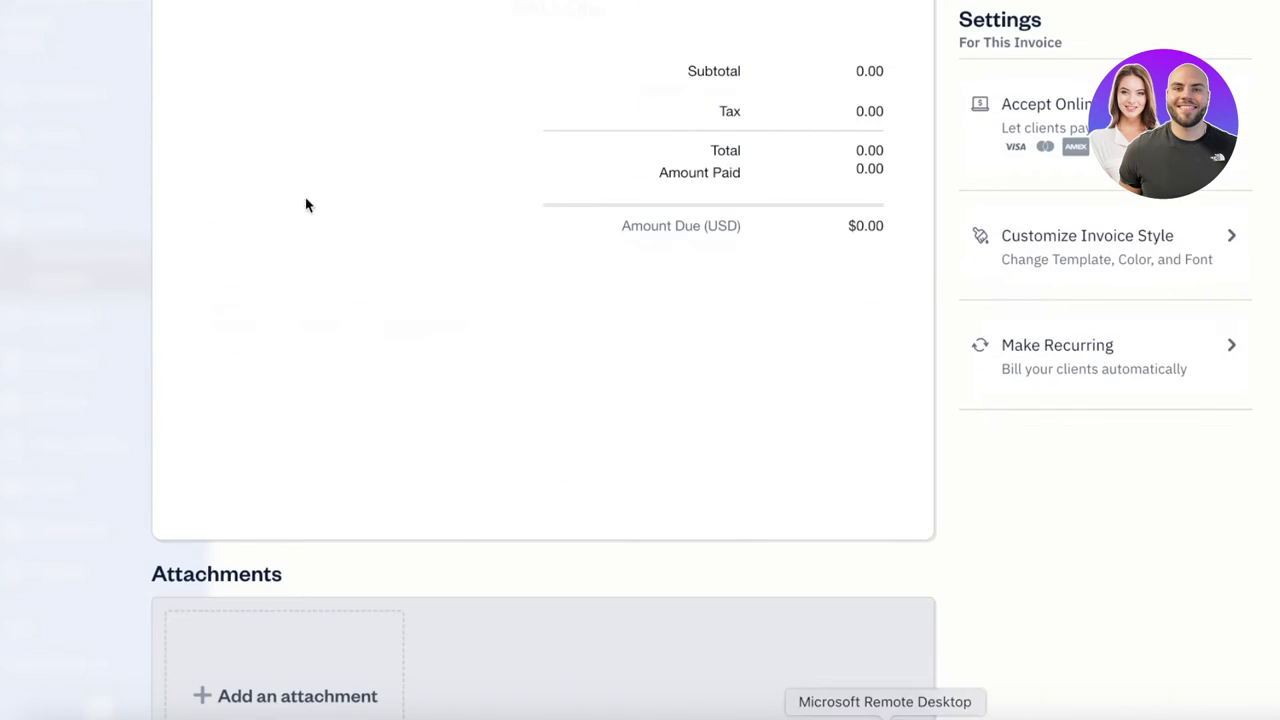
scroll(294, 320, "up", 5)
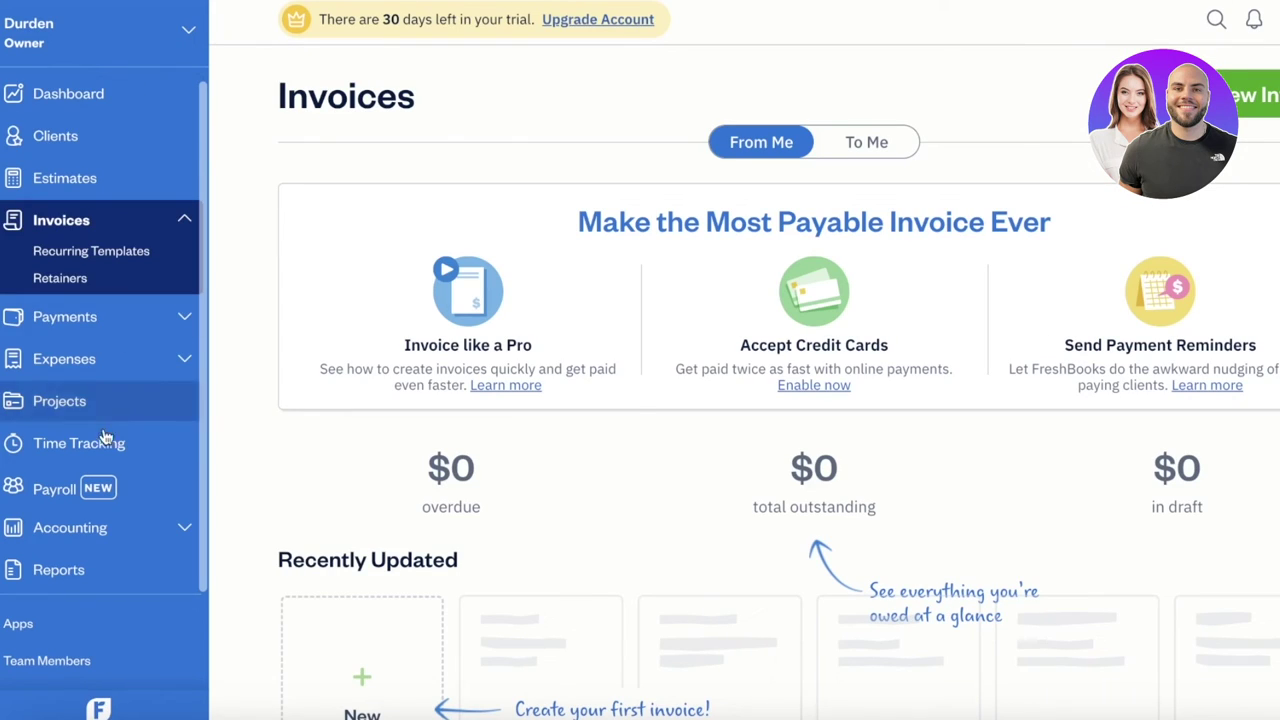
Step: Start a new expense from the Expenses page and dismiss the Cost of Goods Sold tip
left_click(78, 350)
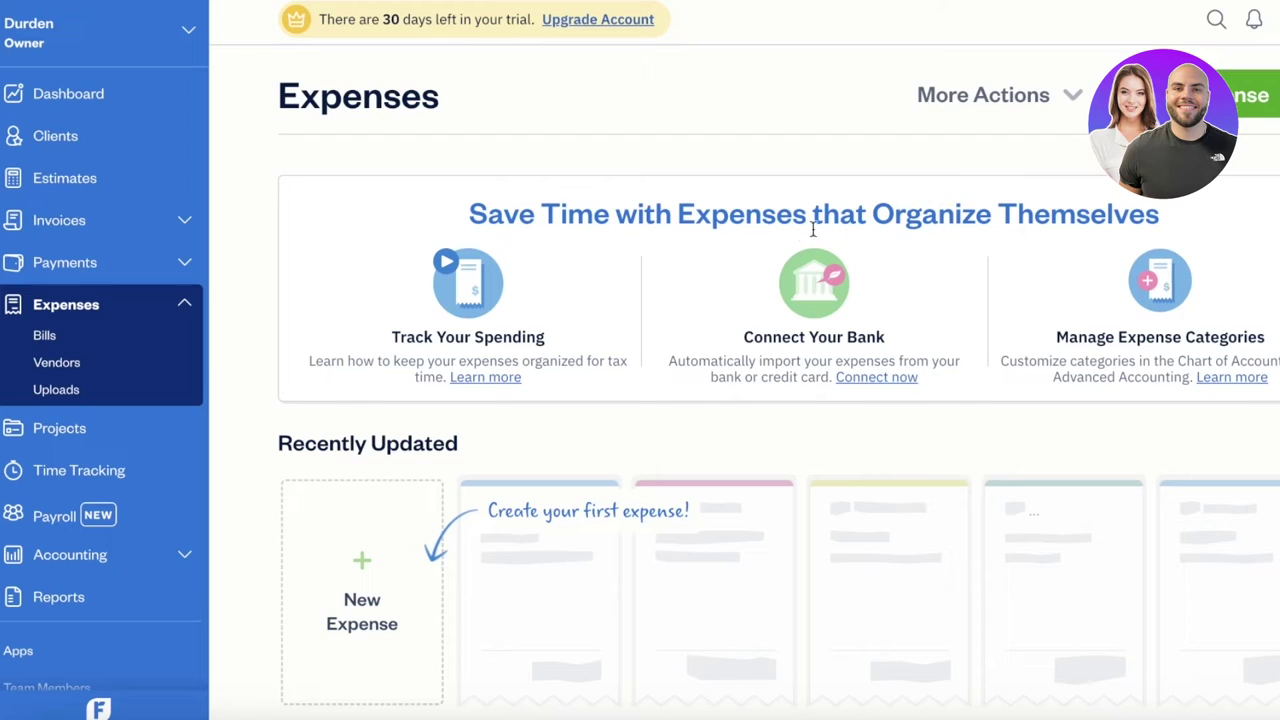
scroll(577, 257, "down", 3)
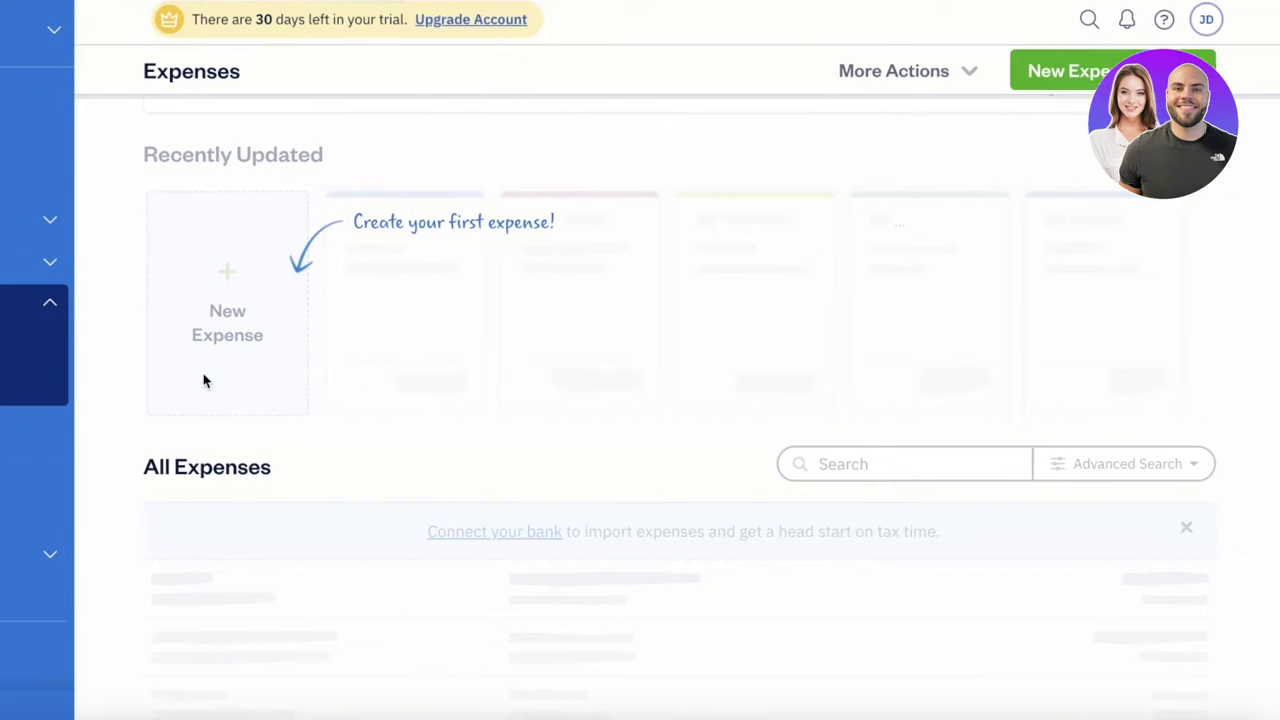
left_click(266, 379)
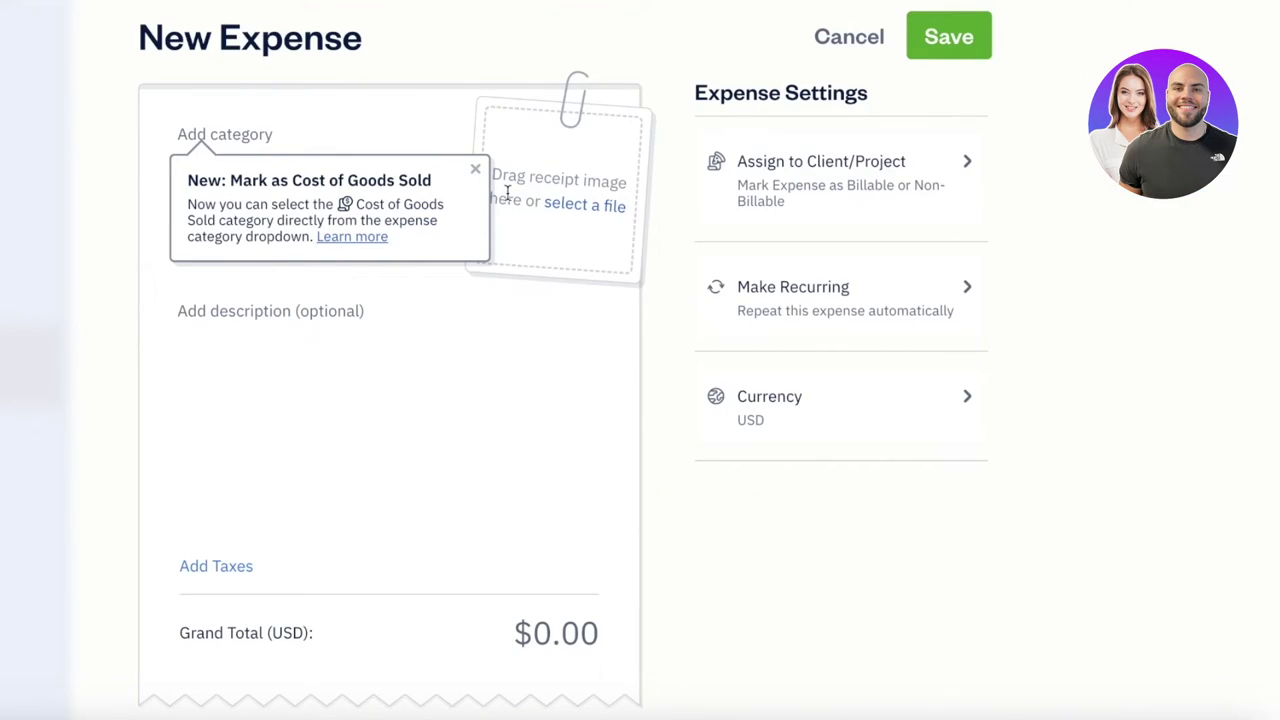
left_click(477, 171)
Step: Examine the available expense categories for the new expense, from Operating Expenses through Cost of Goods Sold
left_click(288, 138)
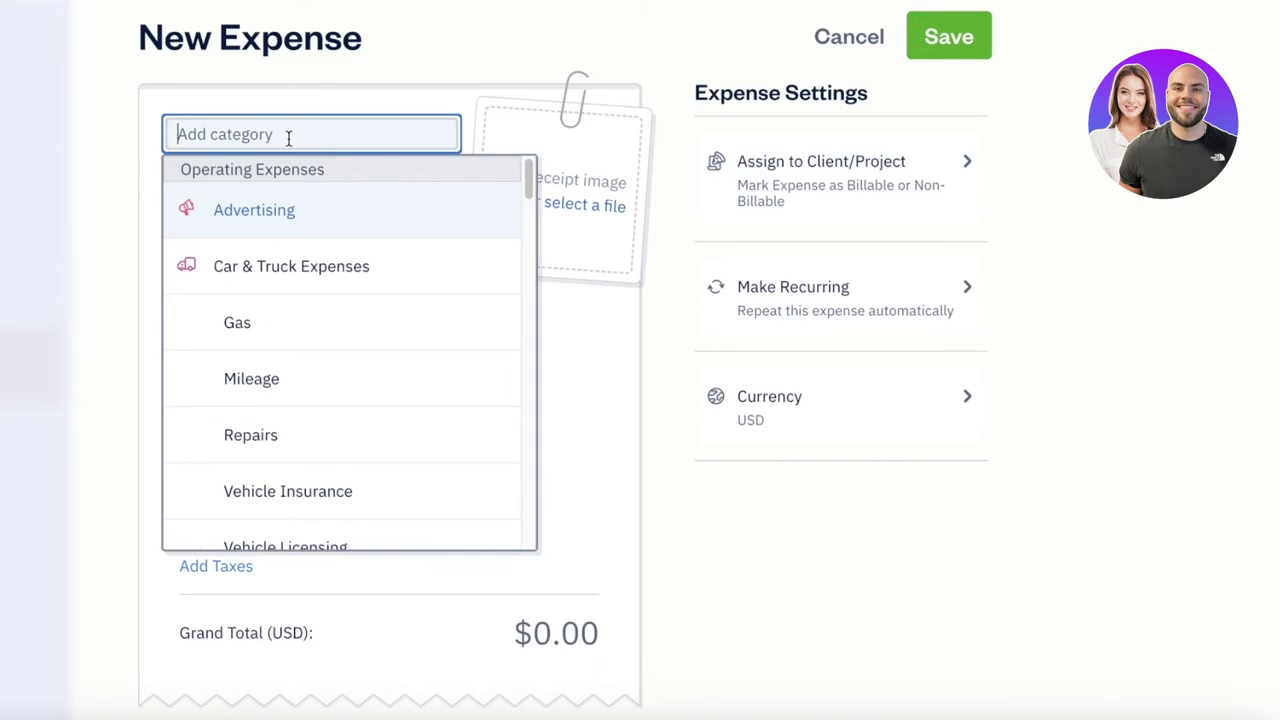
scroll(279, 313, "down", 1)
scroll(270, 318, "down", 5)
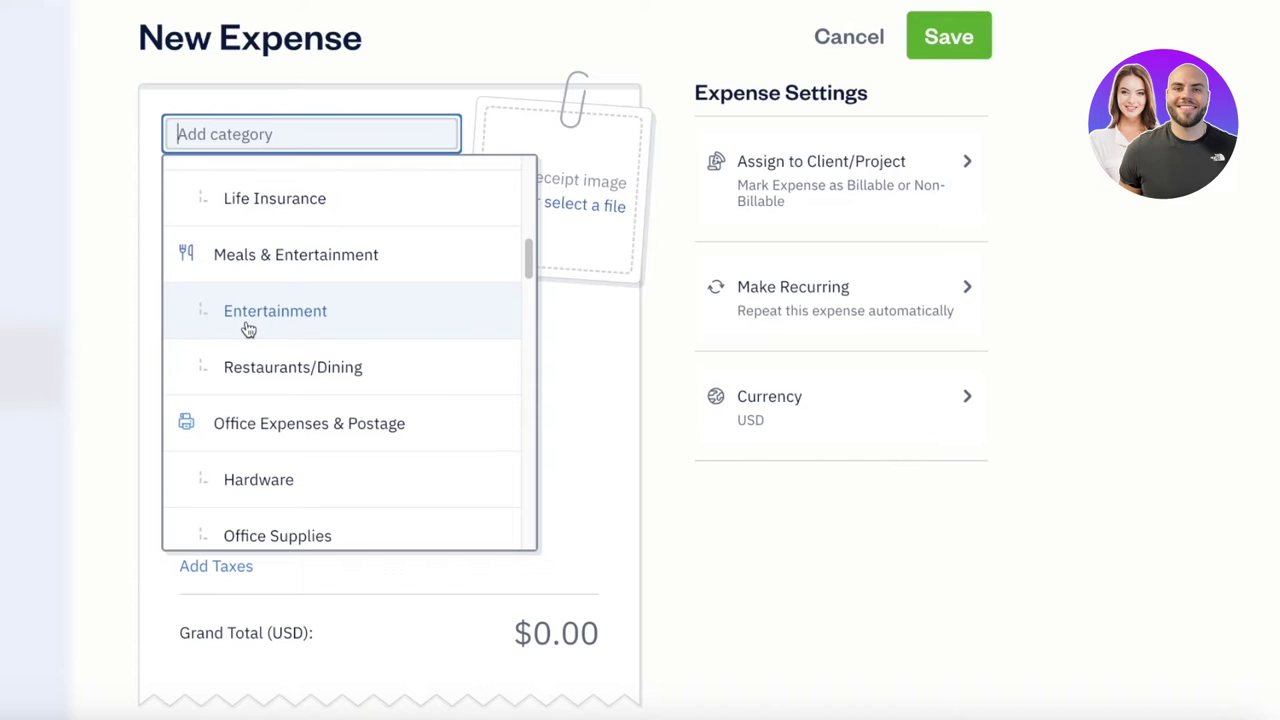
scroll(266, 406, "down", 6)
scroll(274, 429, "up", 7)
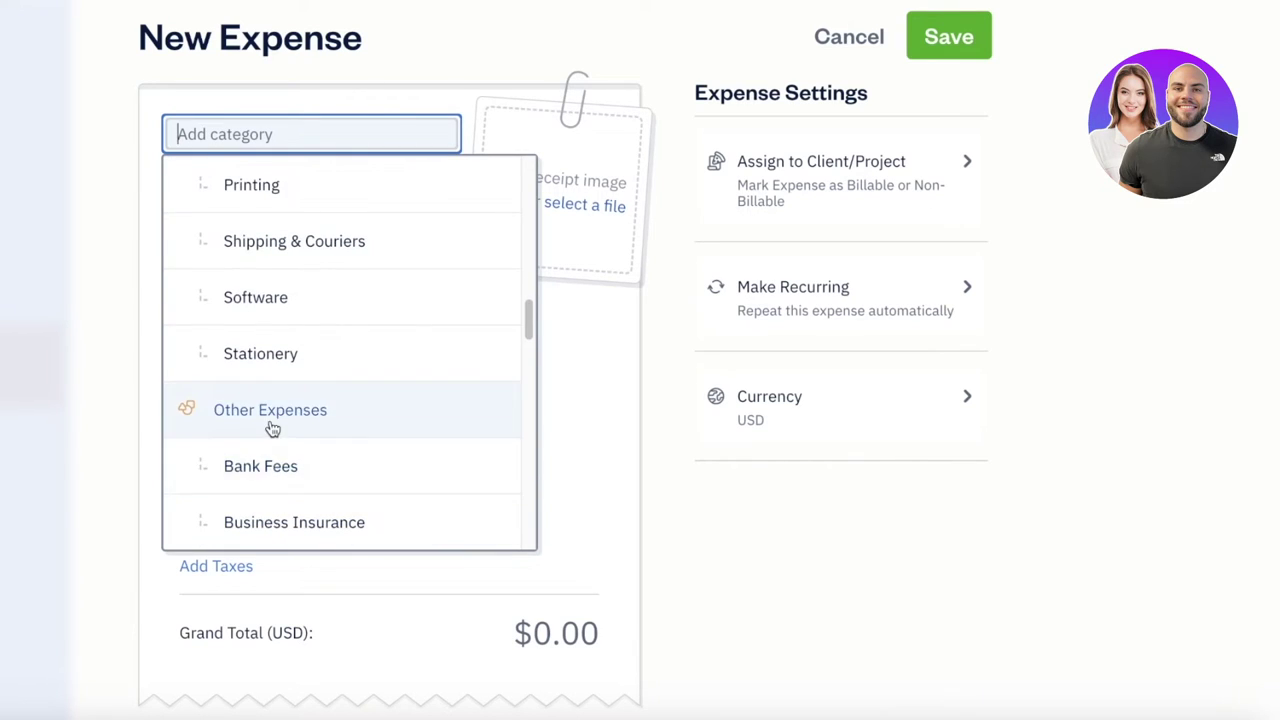
scroll(290, 330, "up", 2)
scroll(251, 317, "down", 15)
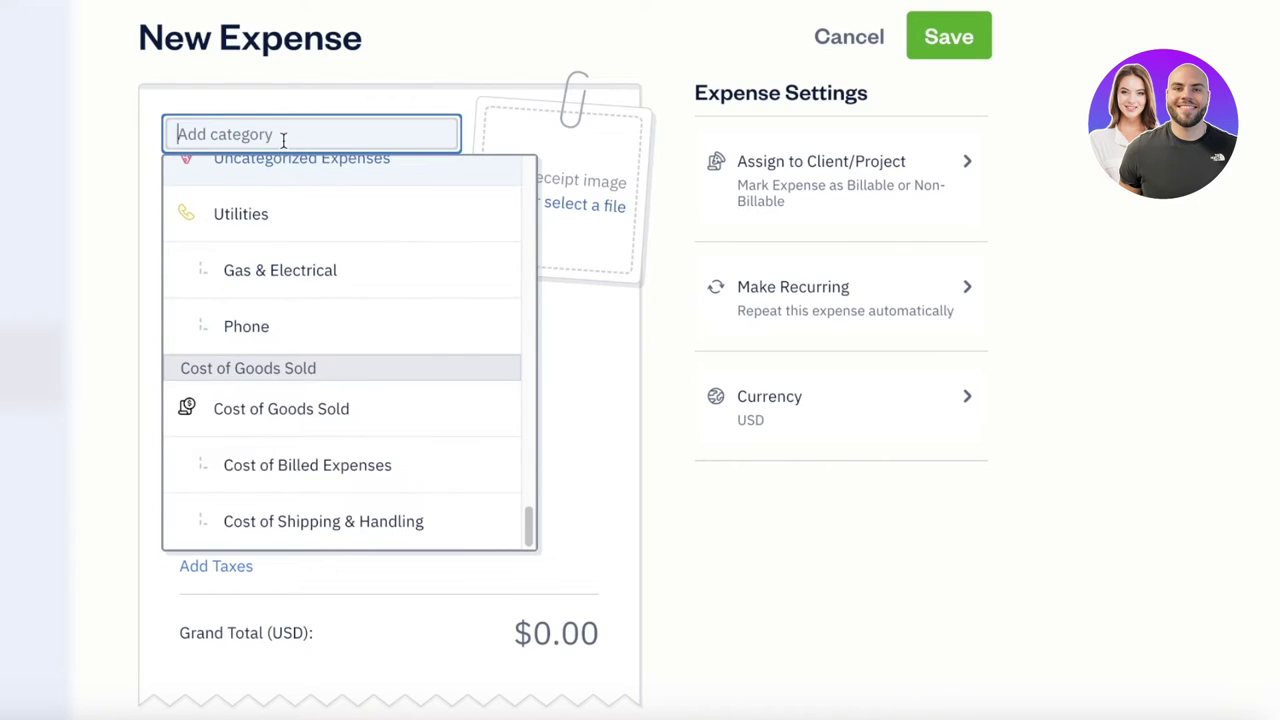
Step: Start creating a new expense category named Premium Cotton Delivery from the new expense's category field
type("W")
key("BackSpace")
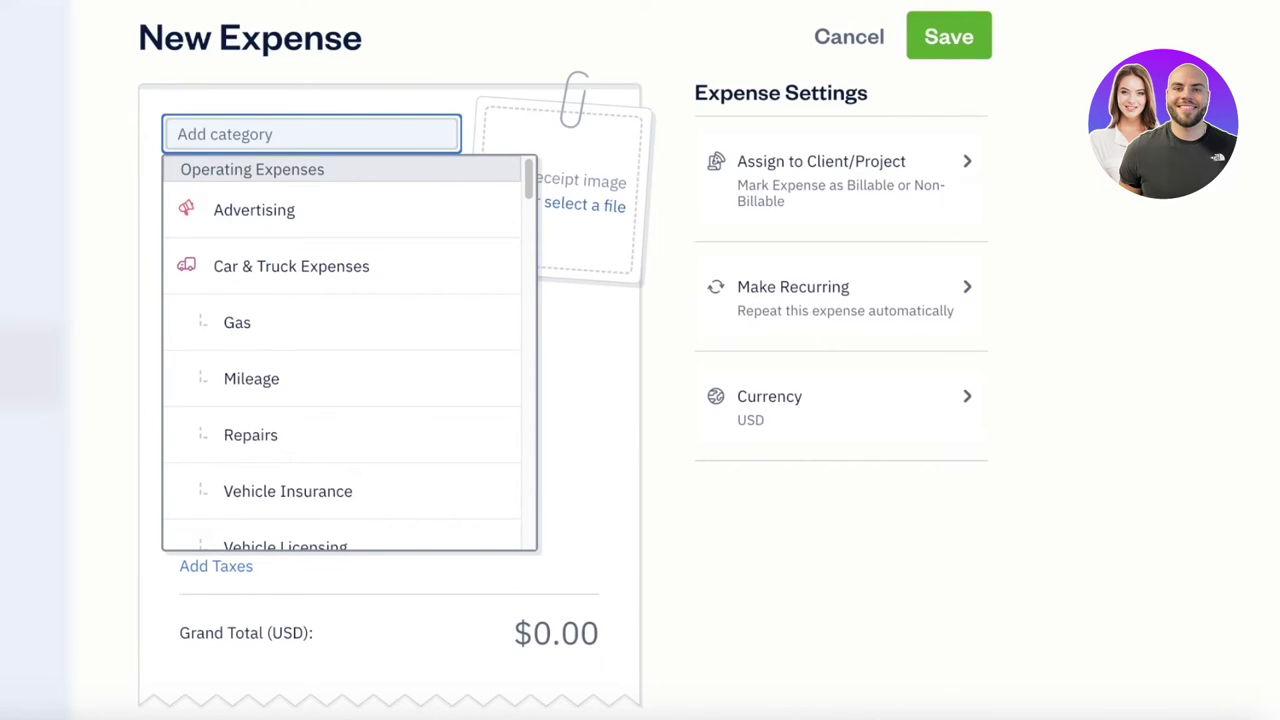
type("A")
key("BackSpace")
type("Pre")
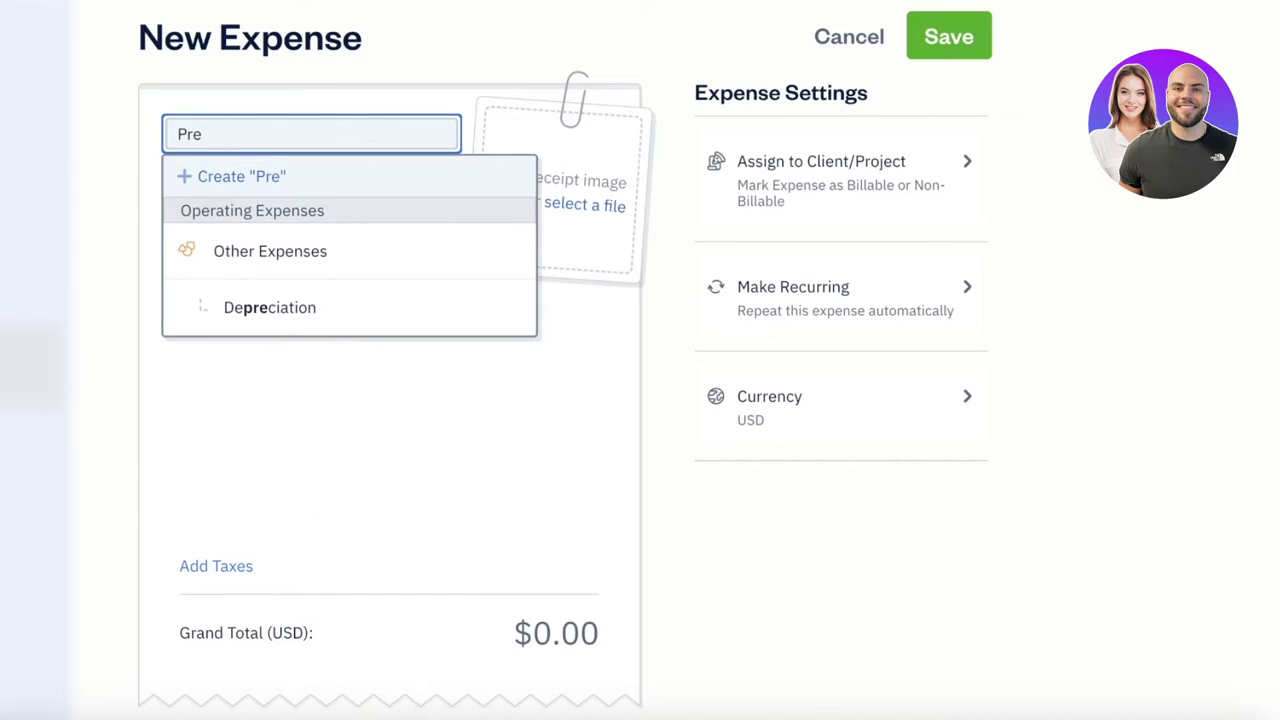
type("mium Cotton Delivery")
key("Return")
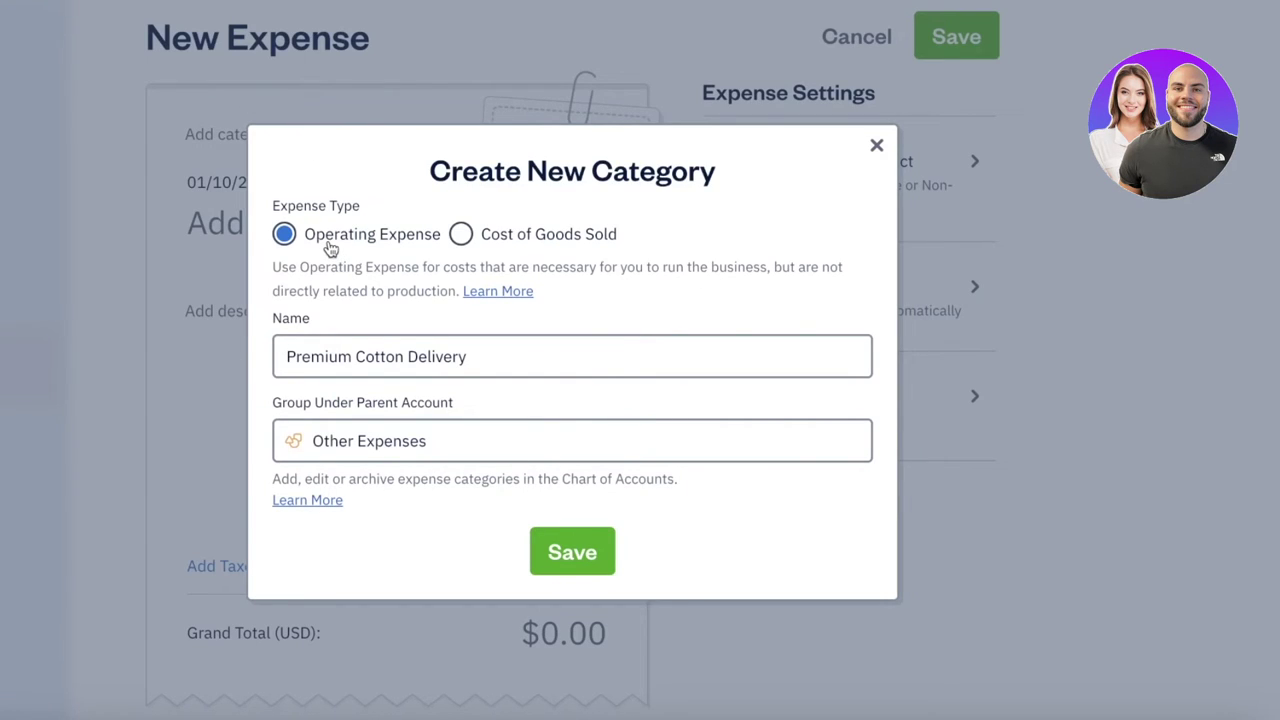
Step: Compare the two expense types, set the new category to Cost of Goods Sold and save it
left_click(504, 244)
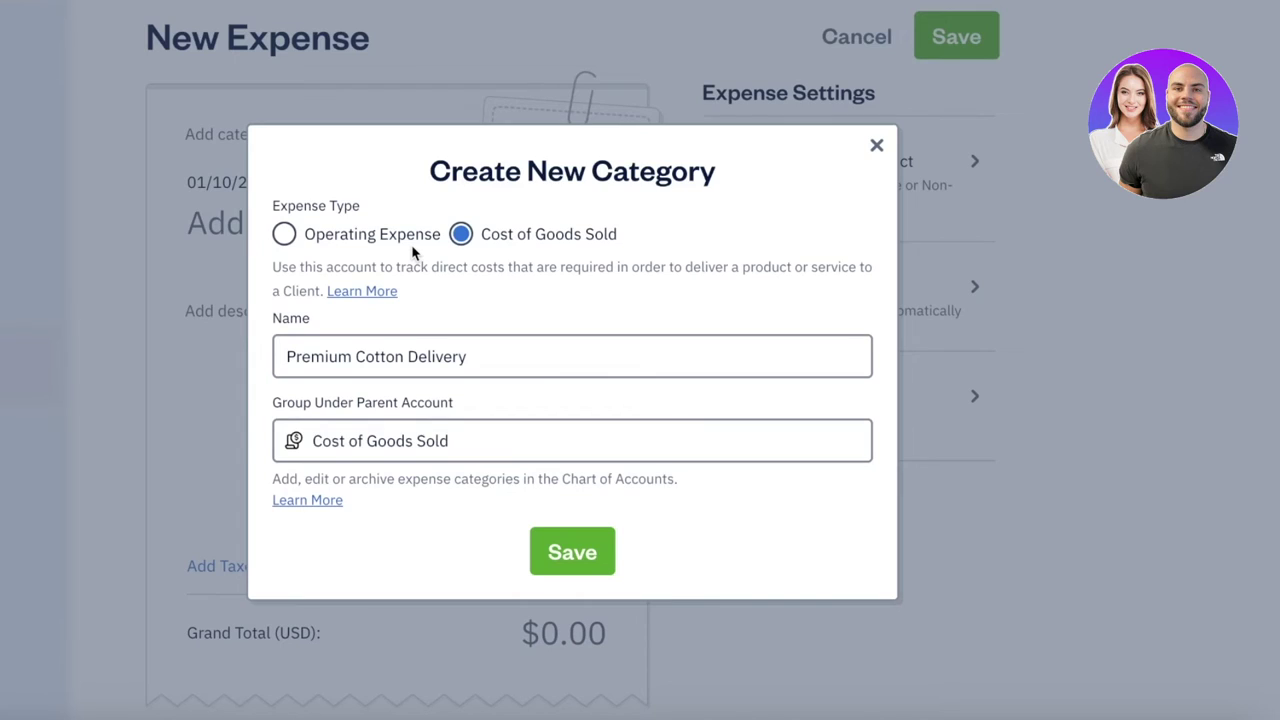
left_click(344, 246)
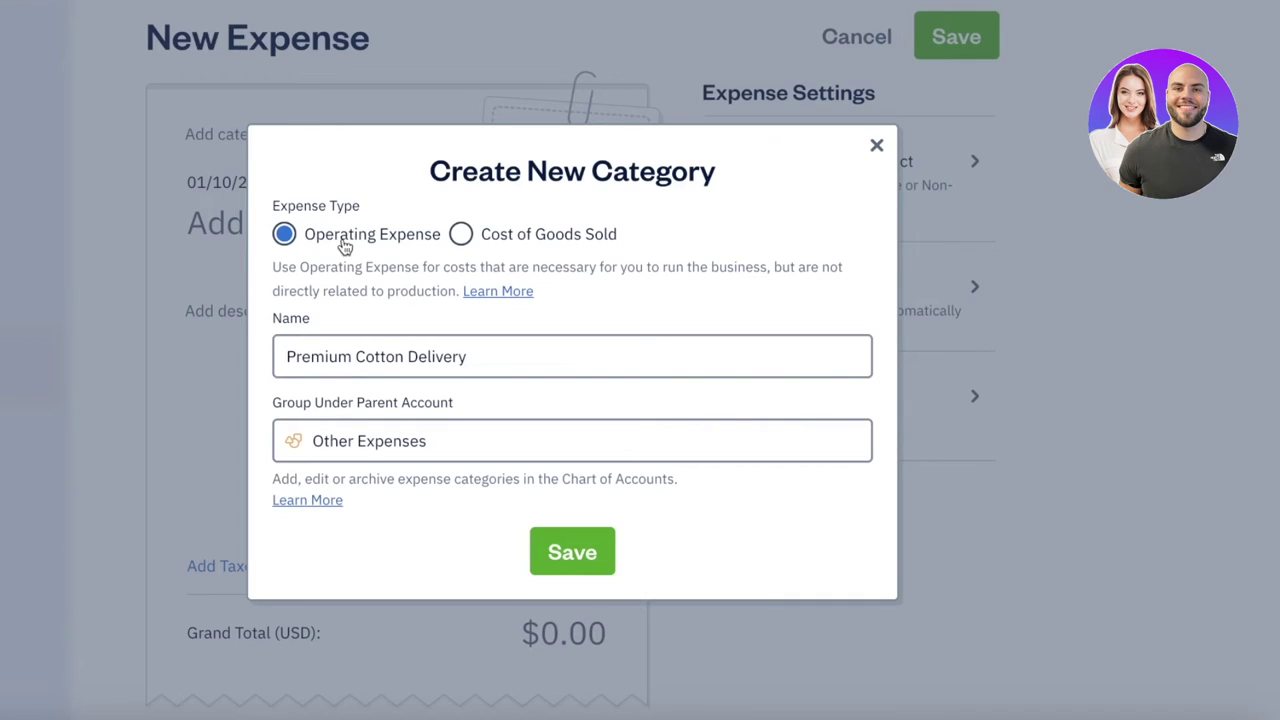
left_click(462, 234)
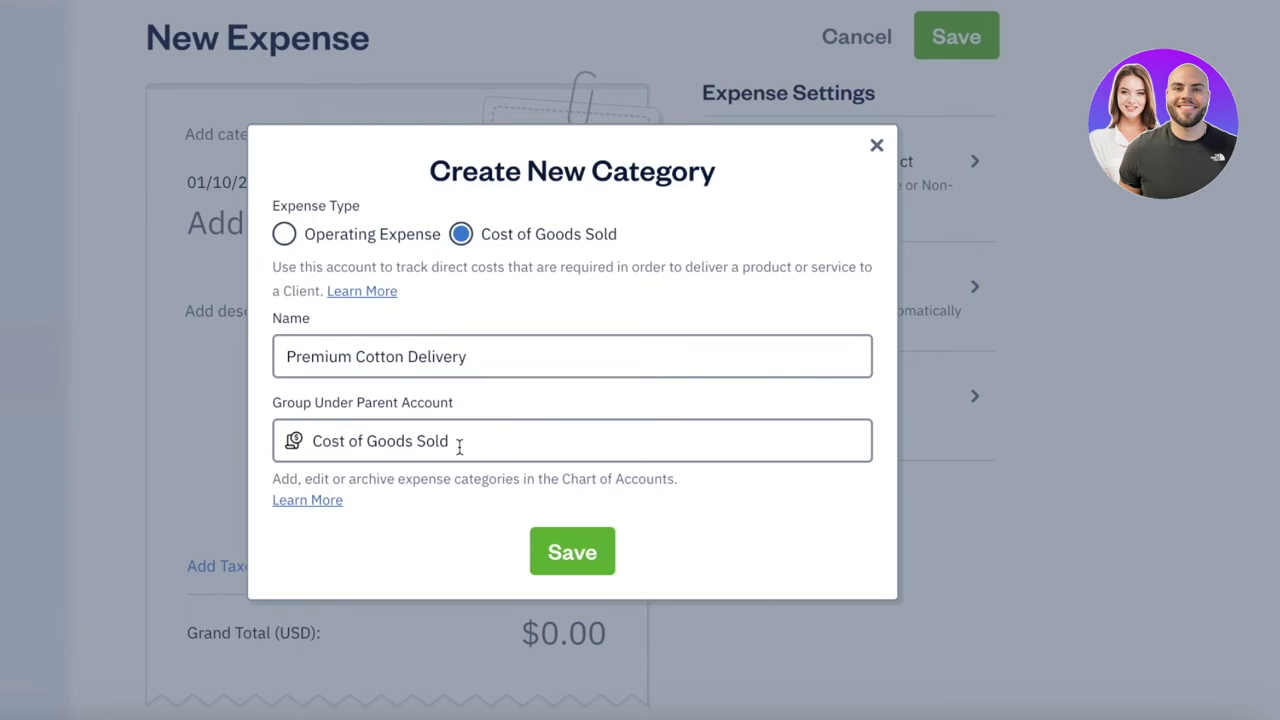
left_click(557, 549)
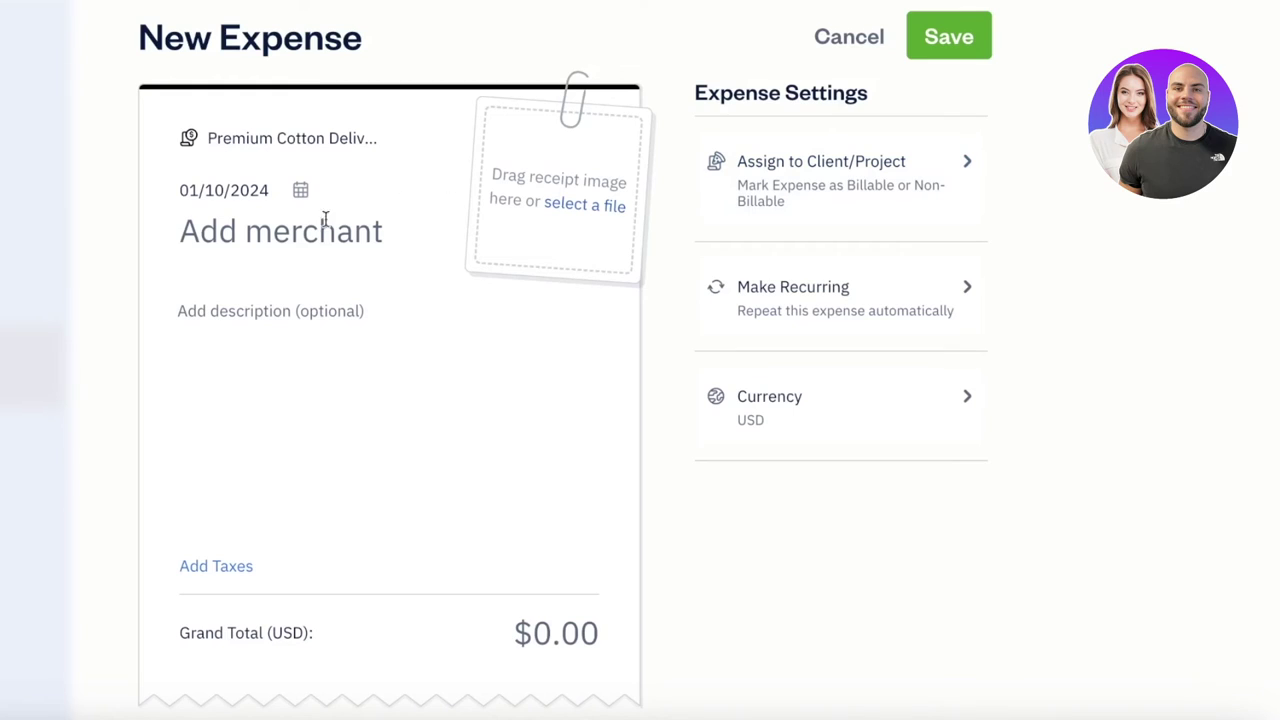
Step: Cancel the new expense and discard its unsaved changes
left_click(290, 228)
left_click(805, 50)
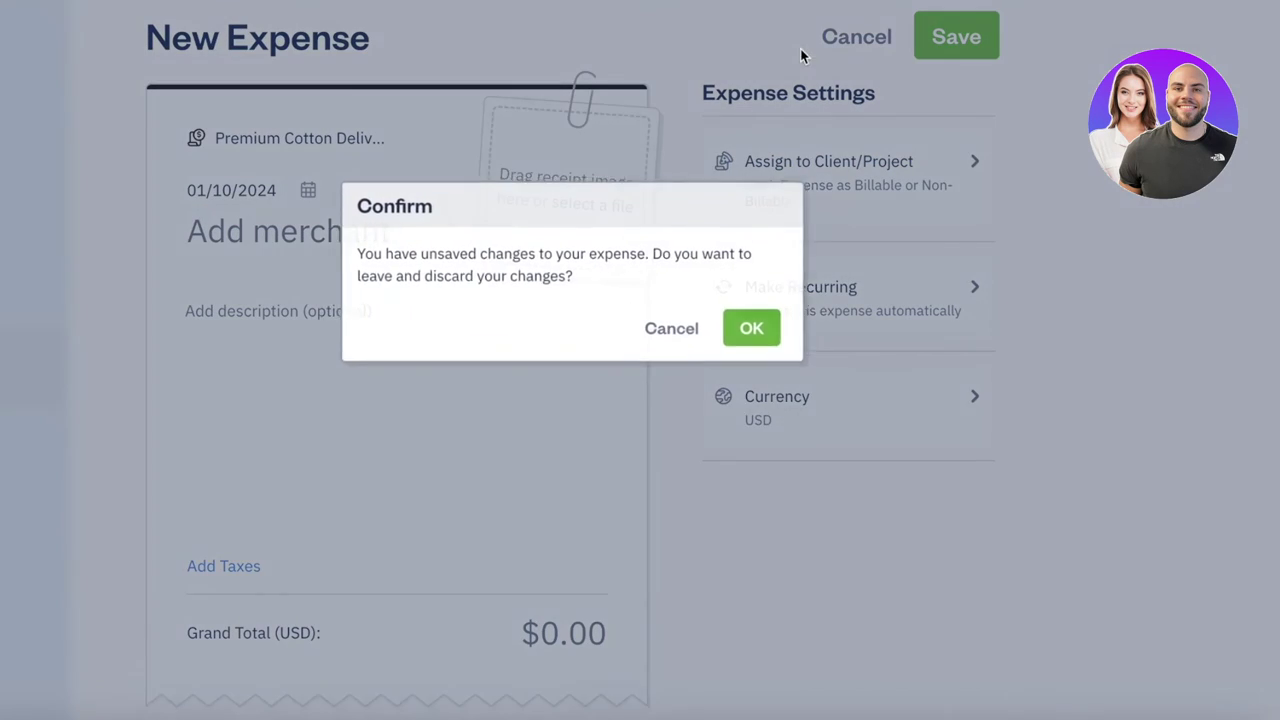
left_click(780, 328)
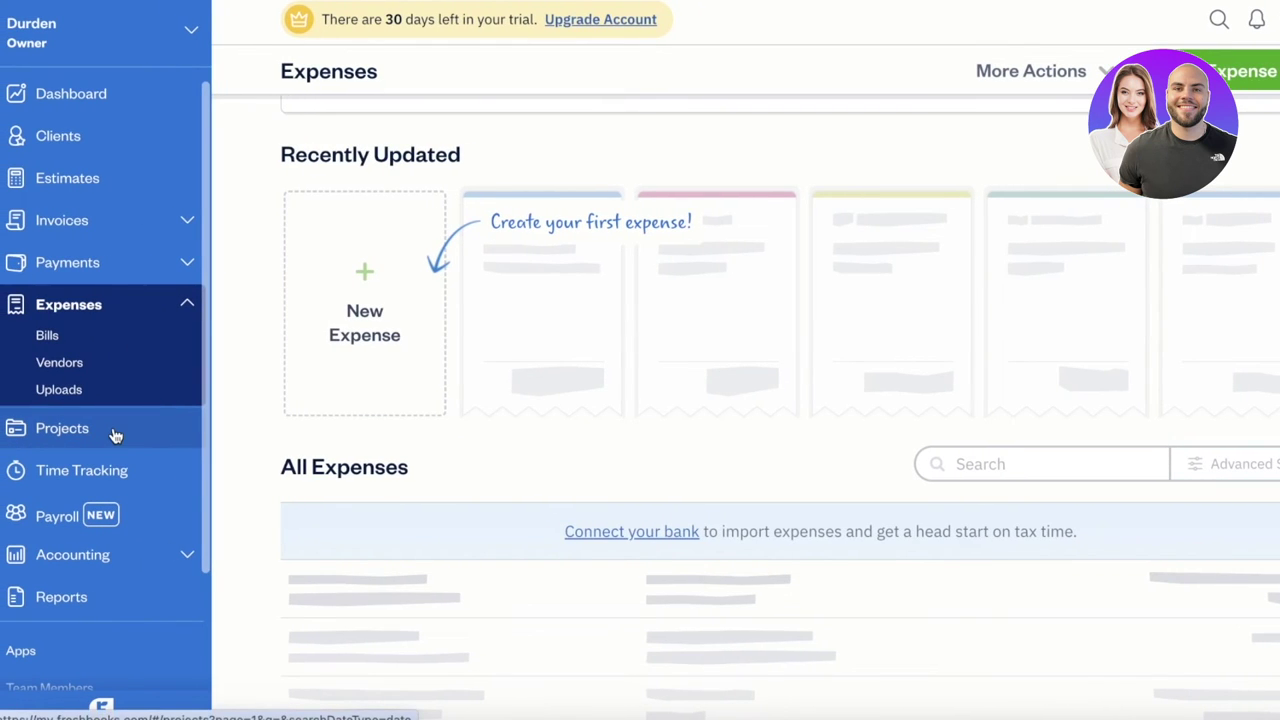
Step: View the Projects, Payments and Payroll pages, including the payroll offer details, and return to the Dashboard
left_click(115, 435)
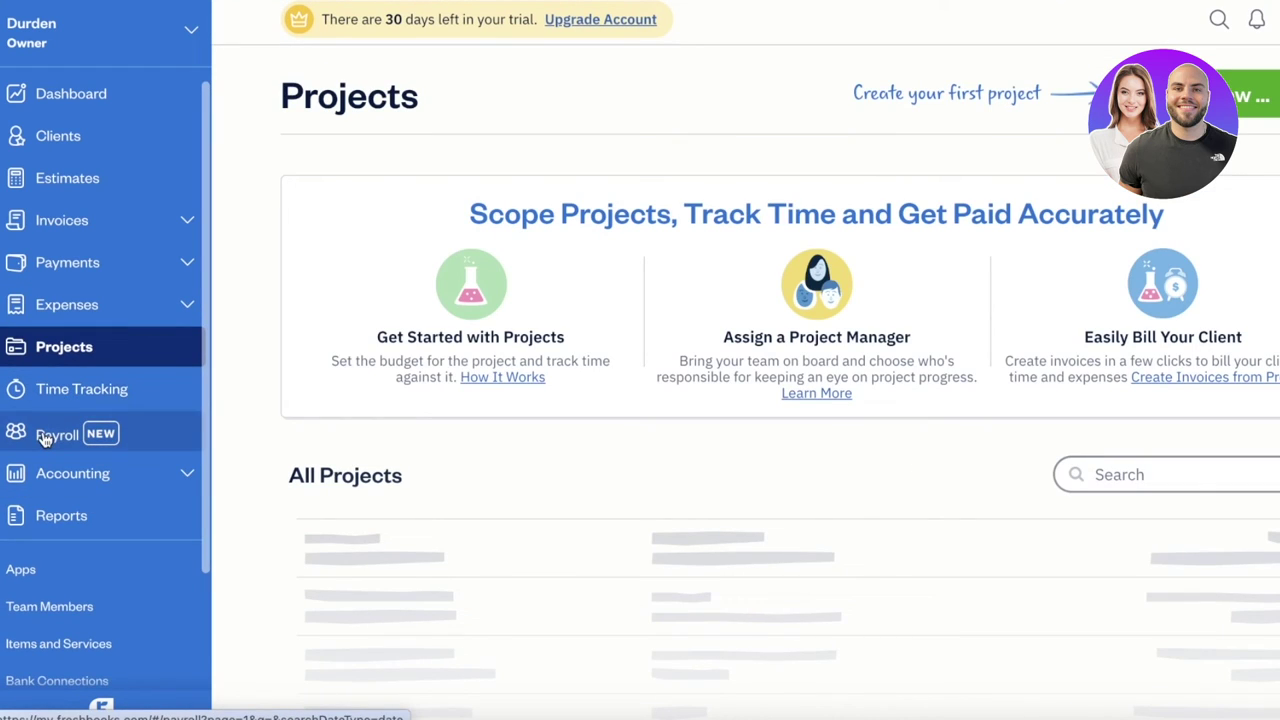
left_click(66, 265)
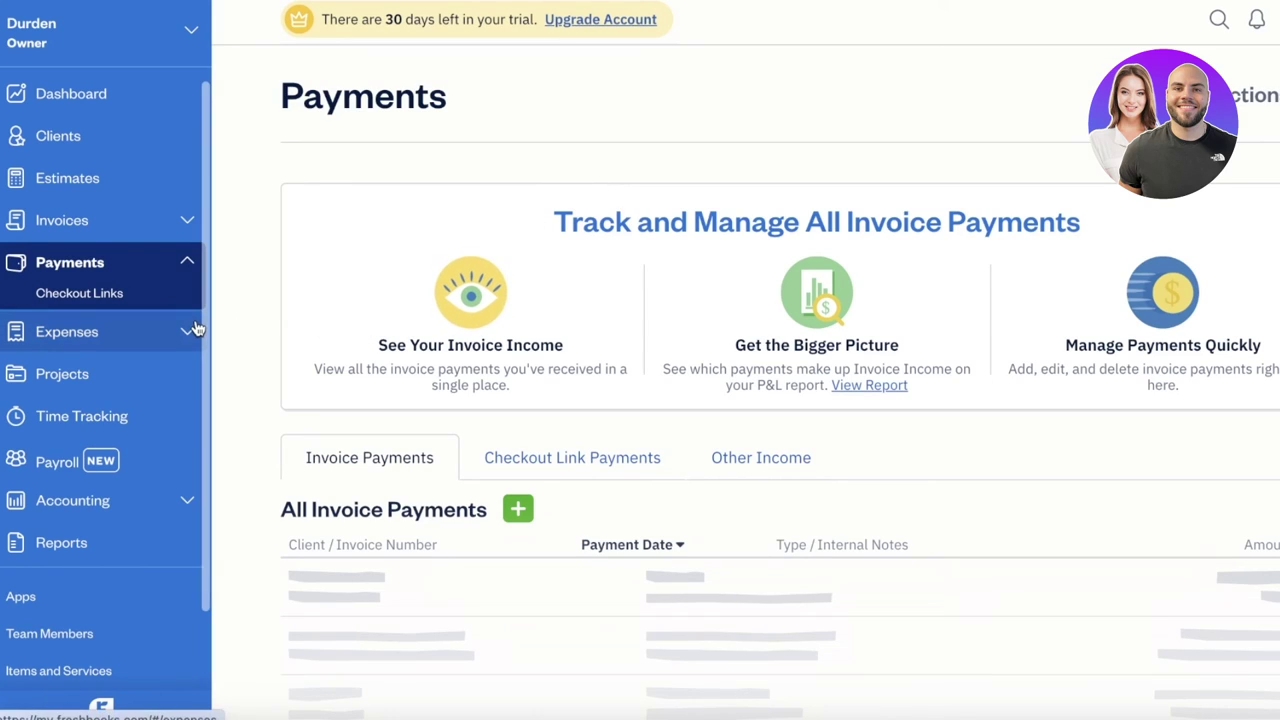
left_click(55, 474)
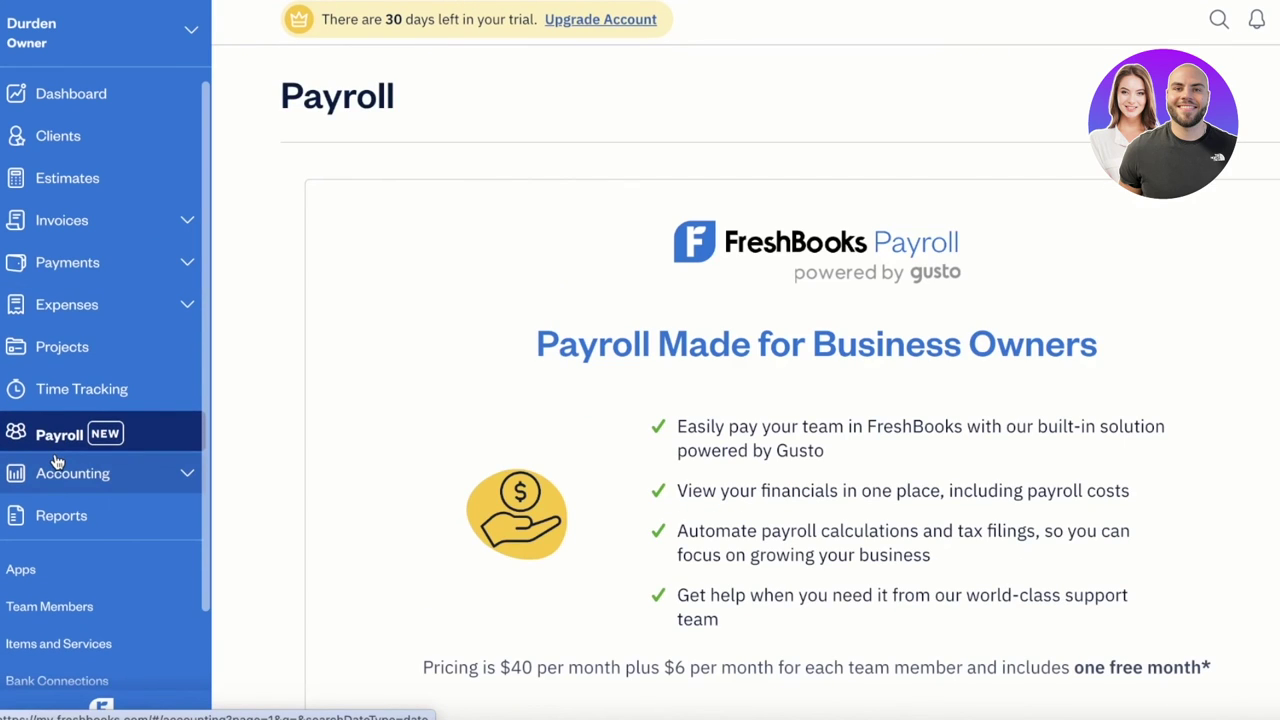
scroll(852, 368, "down", 2)
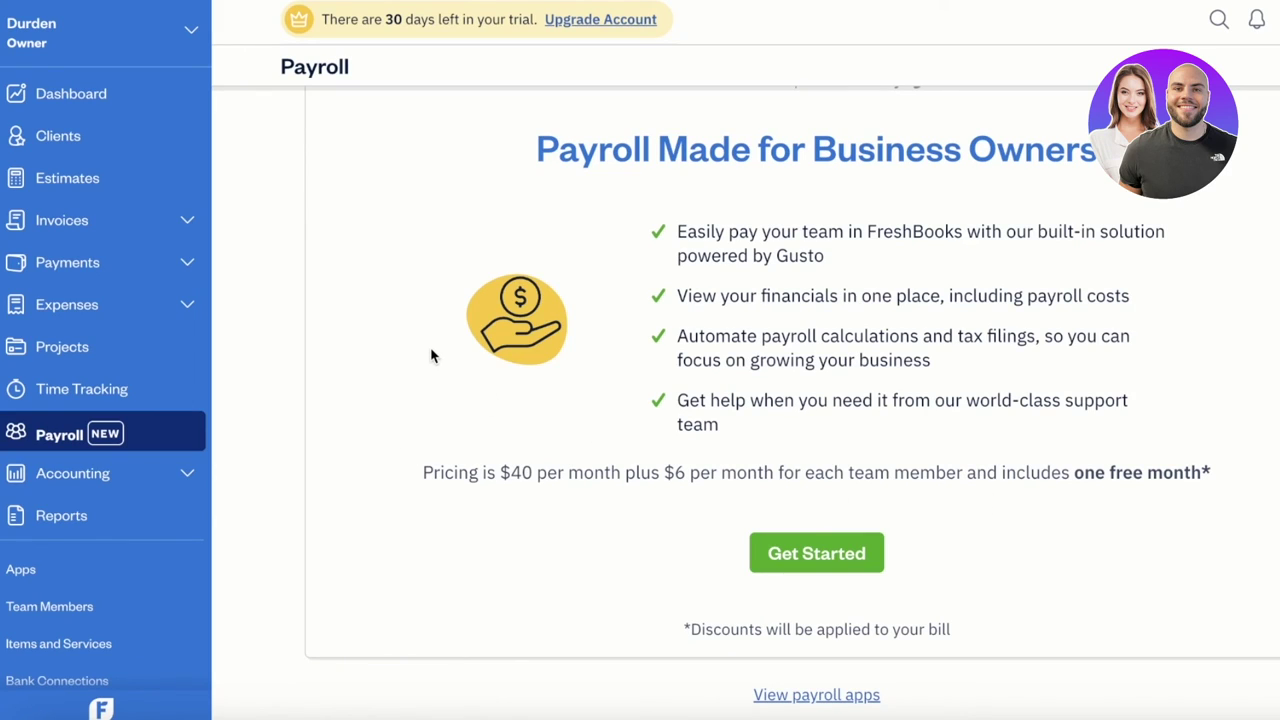
scroll(432, 356, "up", 2)
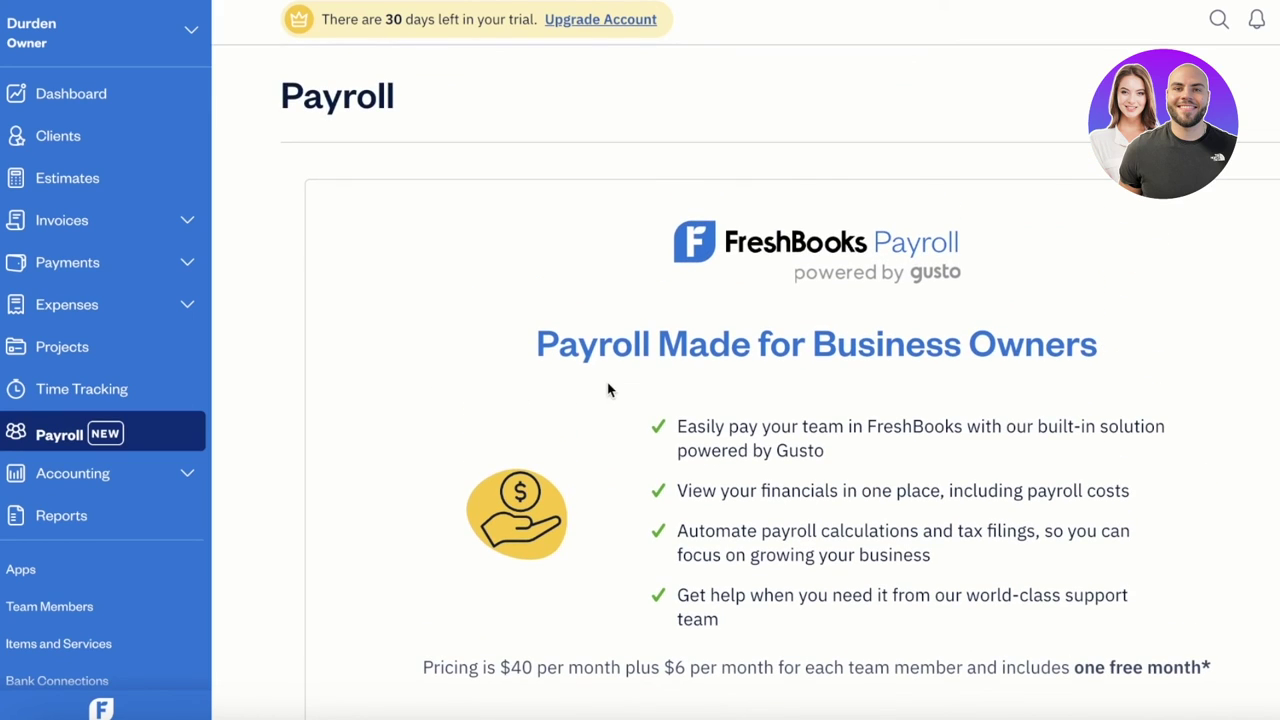
left_click(84, 94)
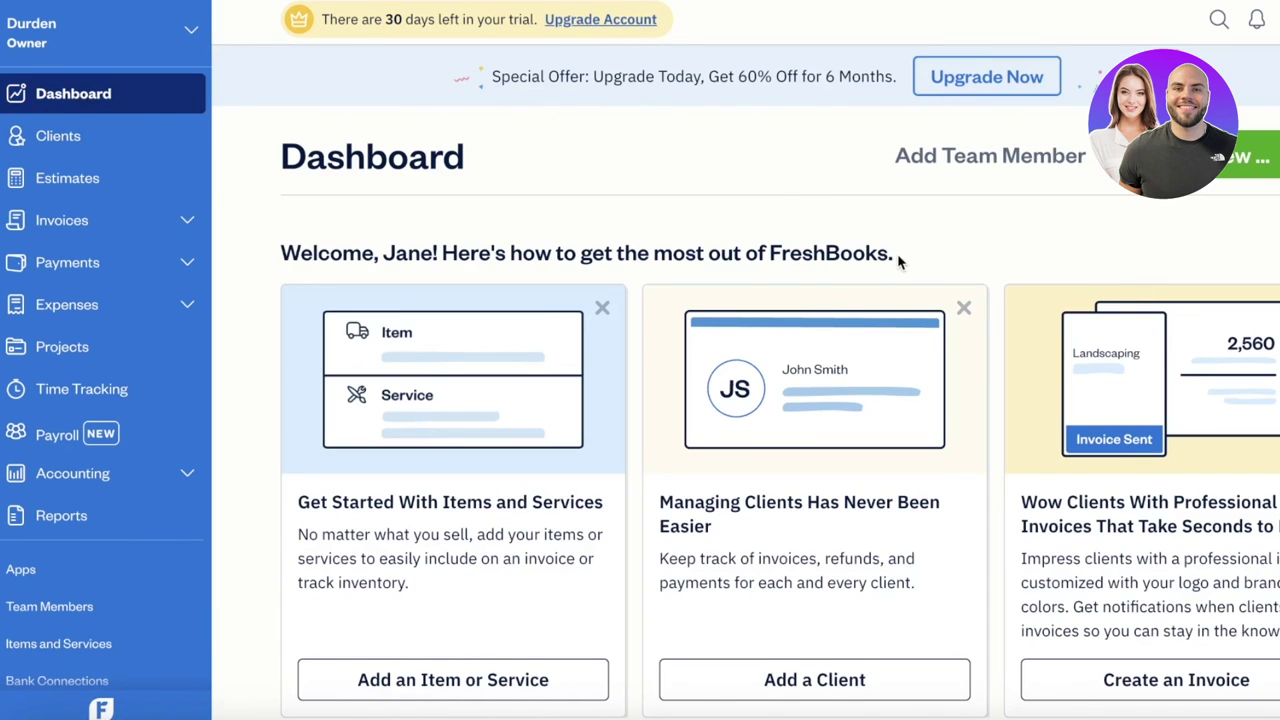